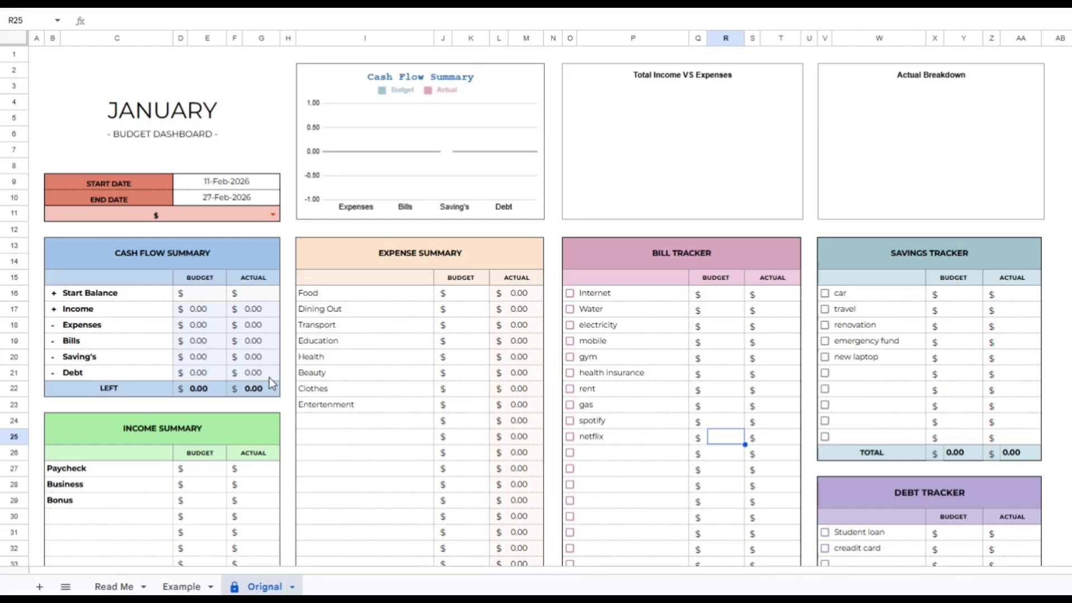
{"action": "left_click", "coordinate": [261, 182]}
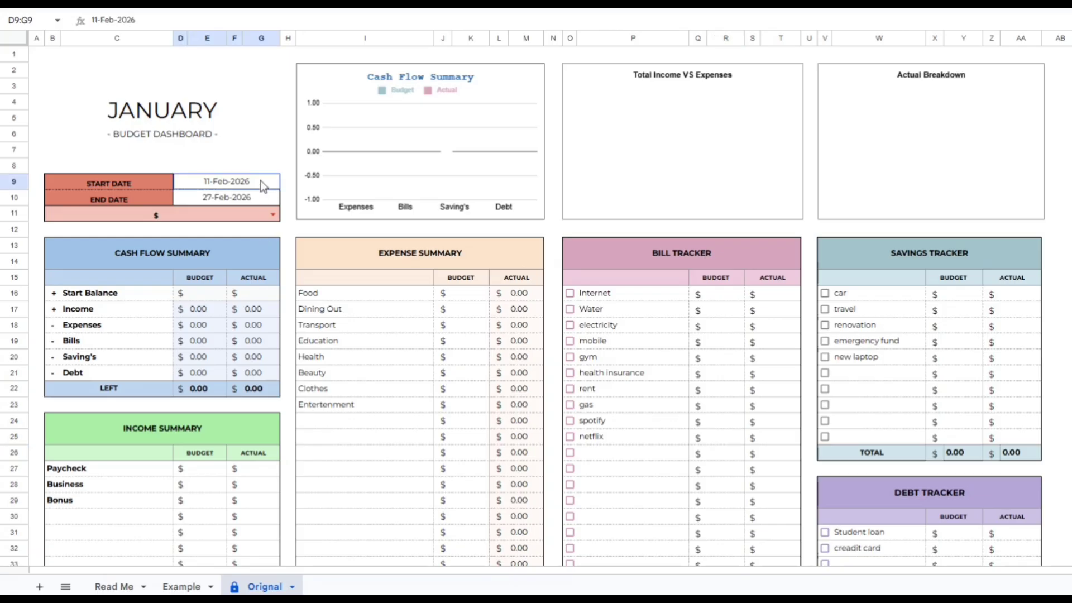
{"action": "double_click", "coordinate": [260, 181]}
{"action": "left_click", "coordinate": [264, 138]}
{"action": "left_click", "coordinate": [262, 196]}
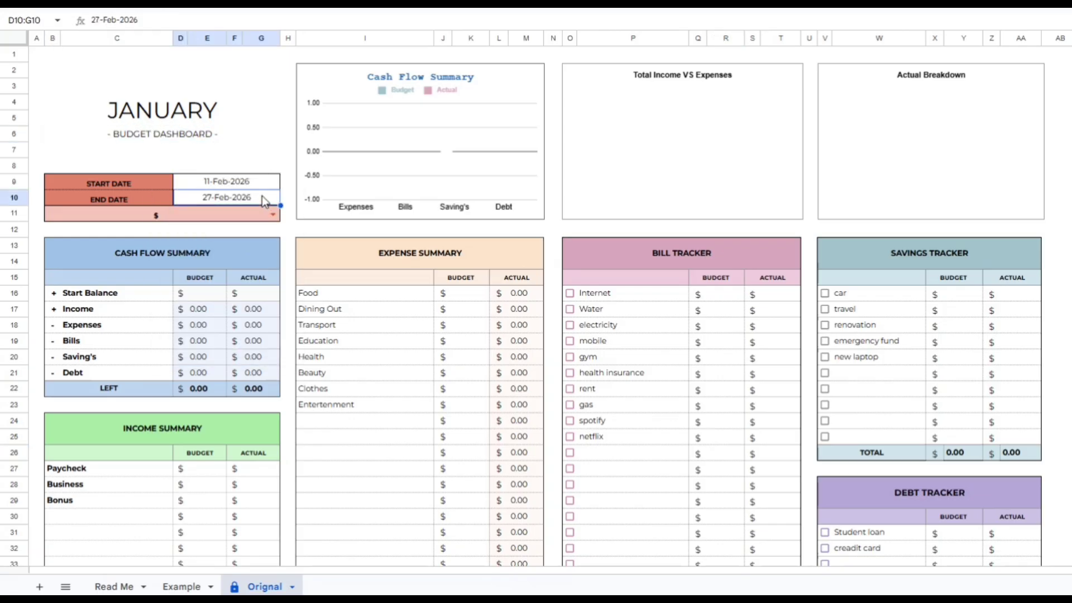
{"action": "double_click", "coordinate": [262, 196]}
{"action": "left_click", "coordinate": [264, 150]}
Try $b as the dashboard's currency symbol, then restore the $ symbol
{"action": "left_click", "coordinate": [273, 215]}
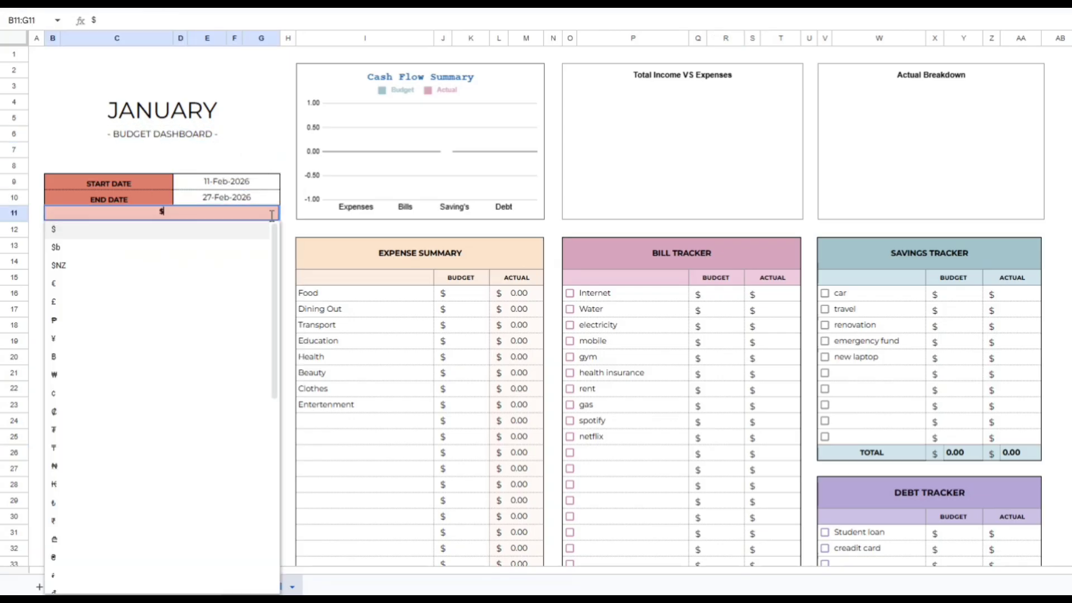
{"action": "left_click", "coordinate": [91, 247]}
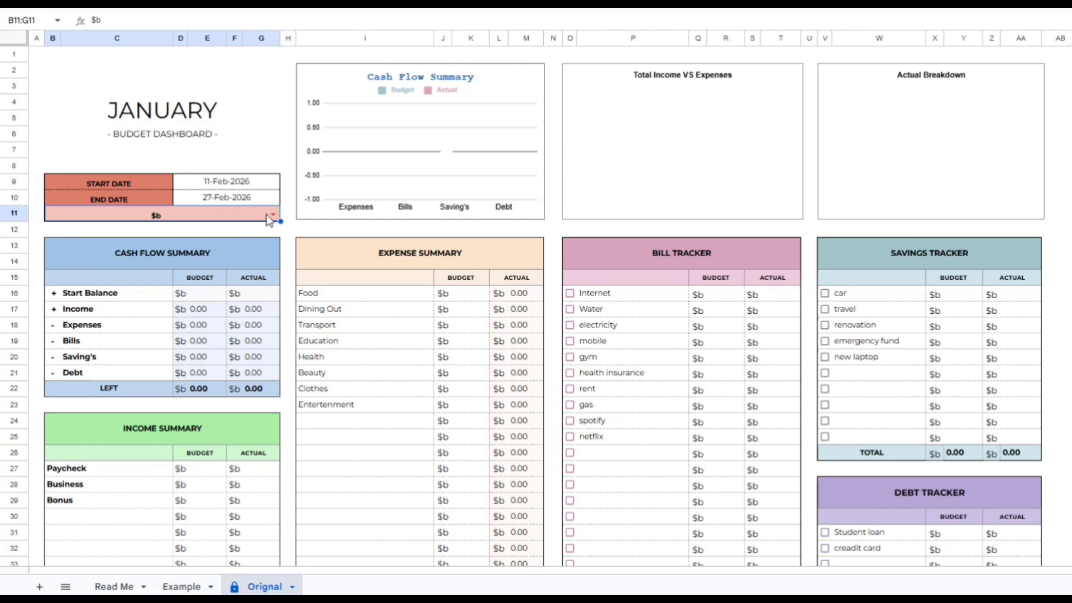
{"action": "left_click", "coordinate": [273, 216]}
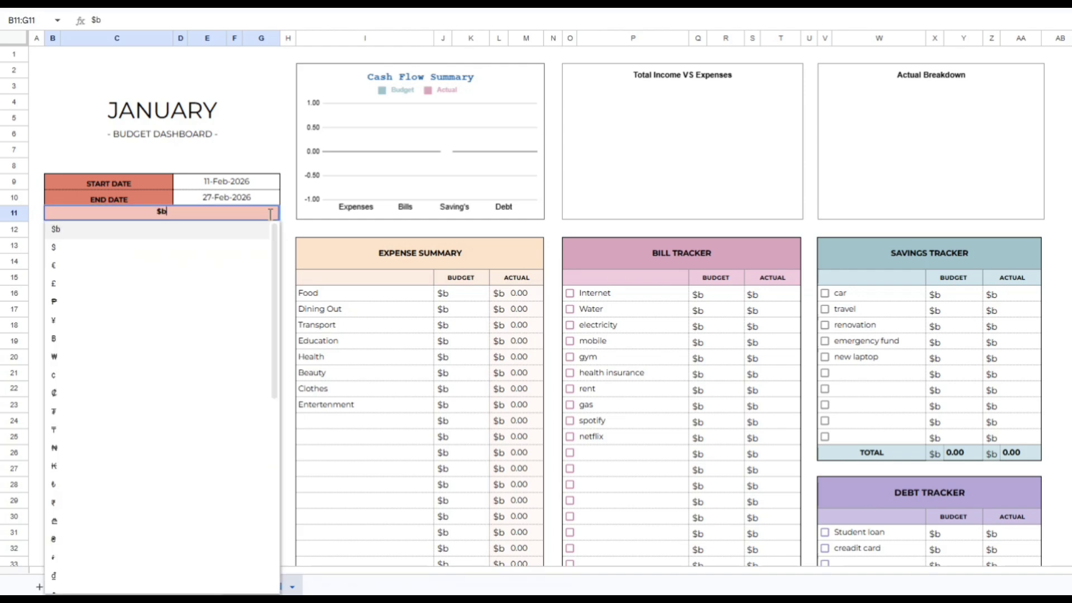
{"action": "left_click", "coordinate": [69, 248]}
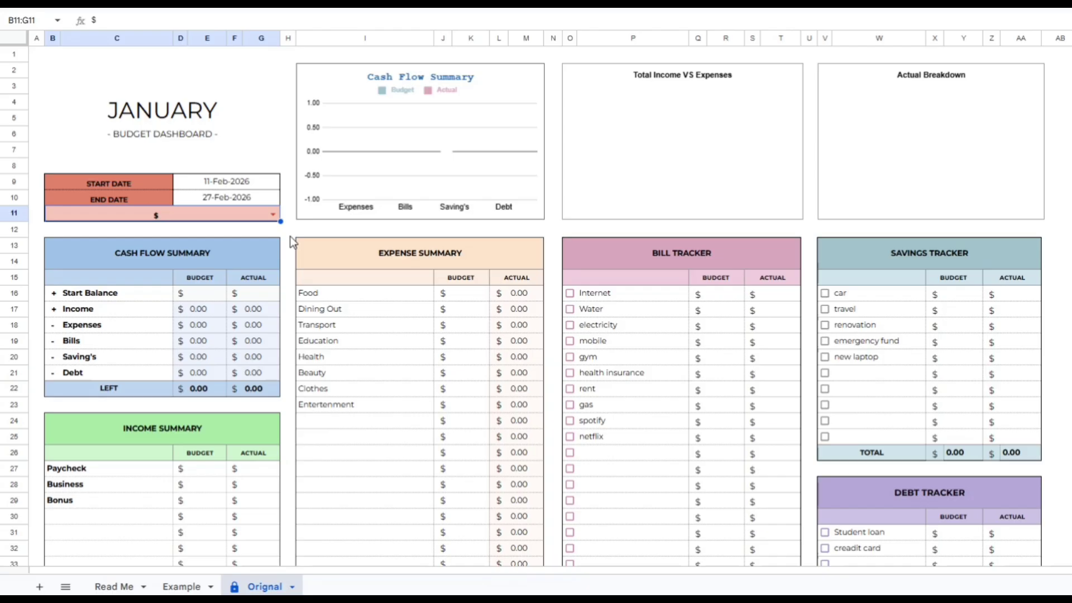
Enter 500 as the budgeted Start Balance in the Cash Flow Summary
{"action": "left_click", "coordinate": [207, 297]}
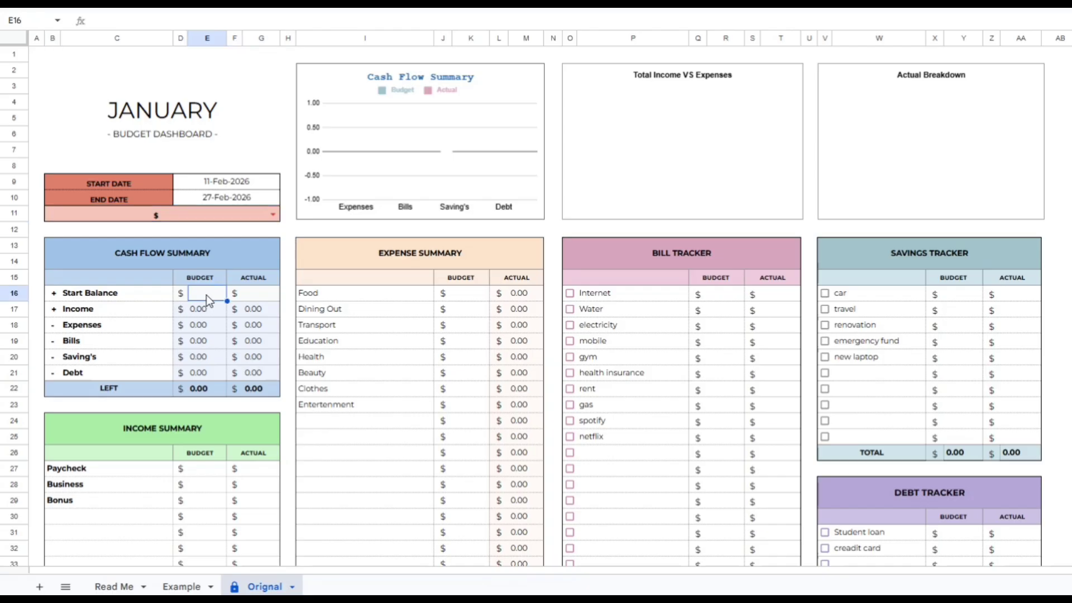
{"action": "type", "text": "500"}
{"action": "key", "text": "Return"}
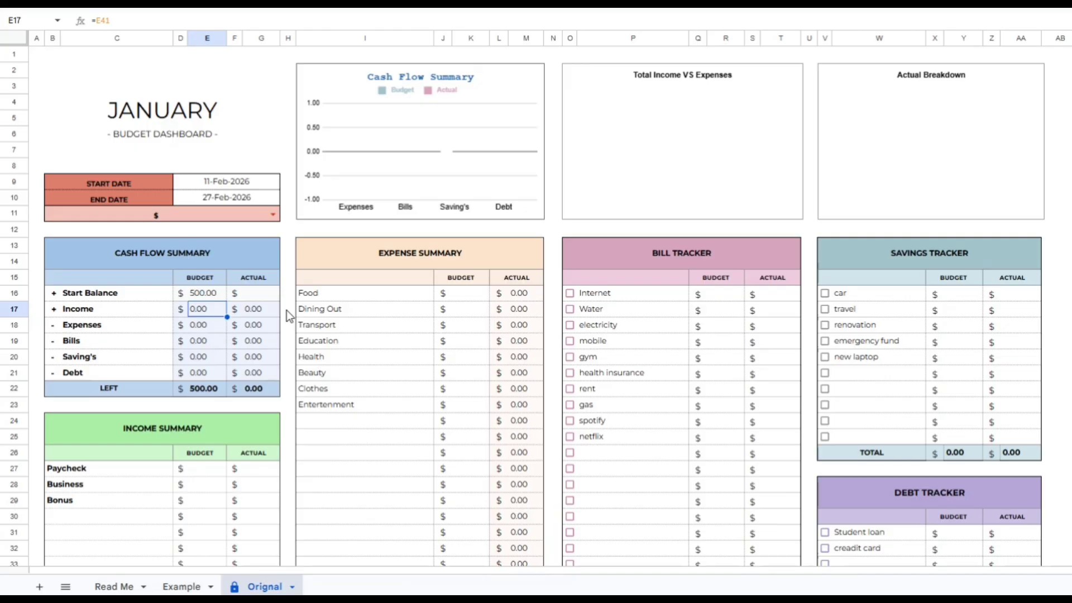
{"action": "scroll", "coordinate": [287, 310], "scroll_direction": "down", "scroll_amount": 2}
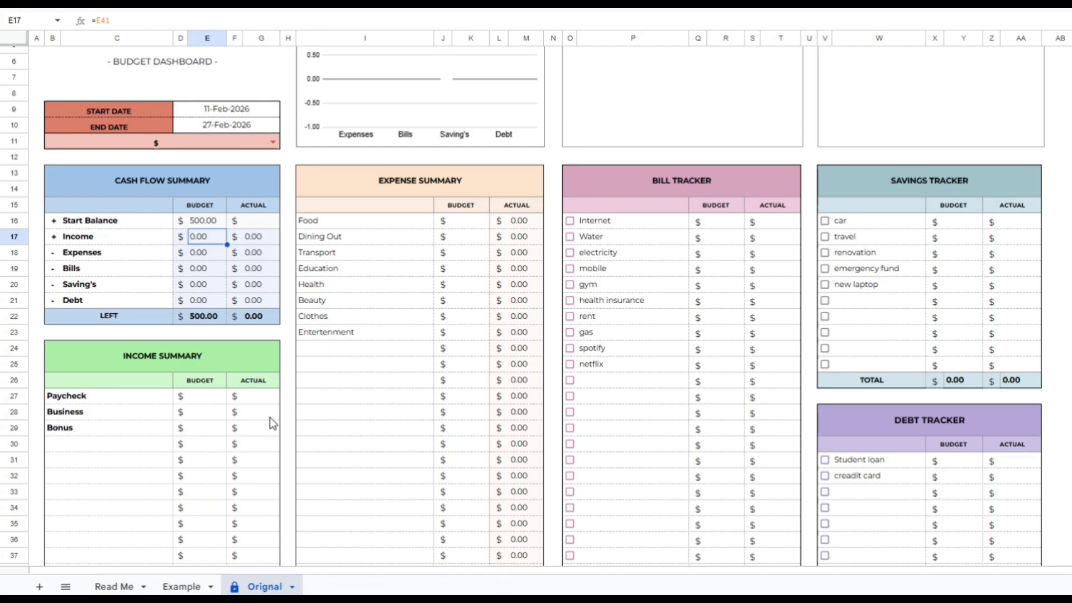
{"action": "left_click", "coordinate": [119, 397]}
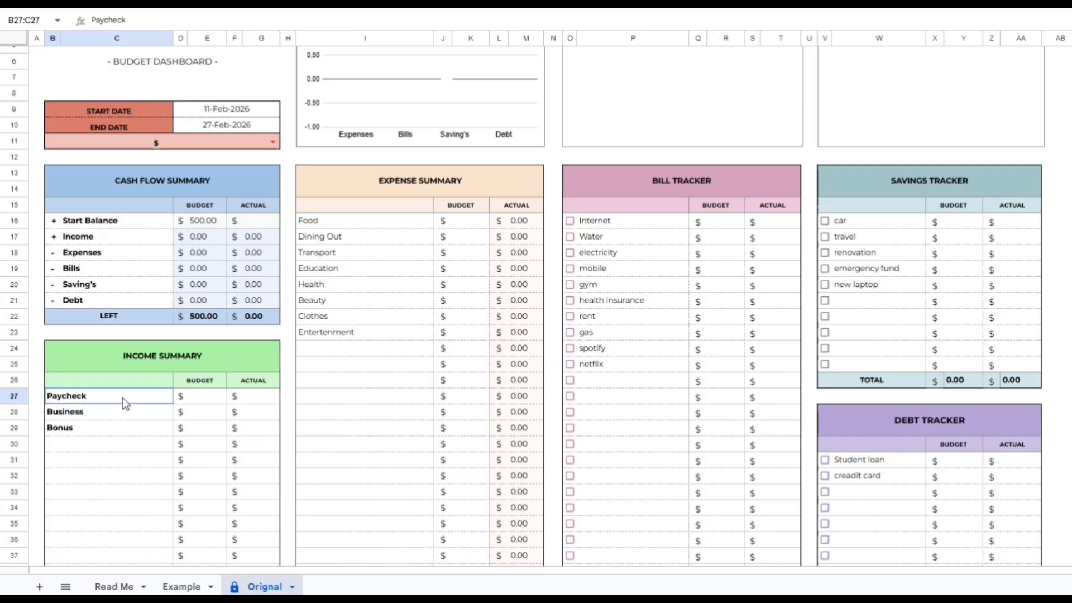
{"action": "left_click", "coordinate": [149, 418]}
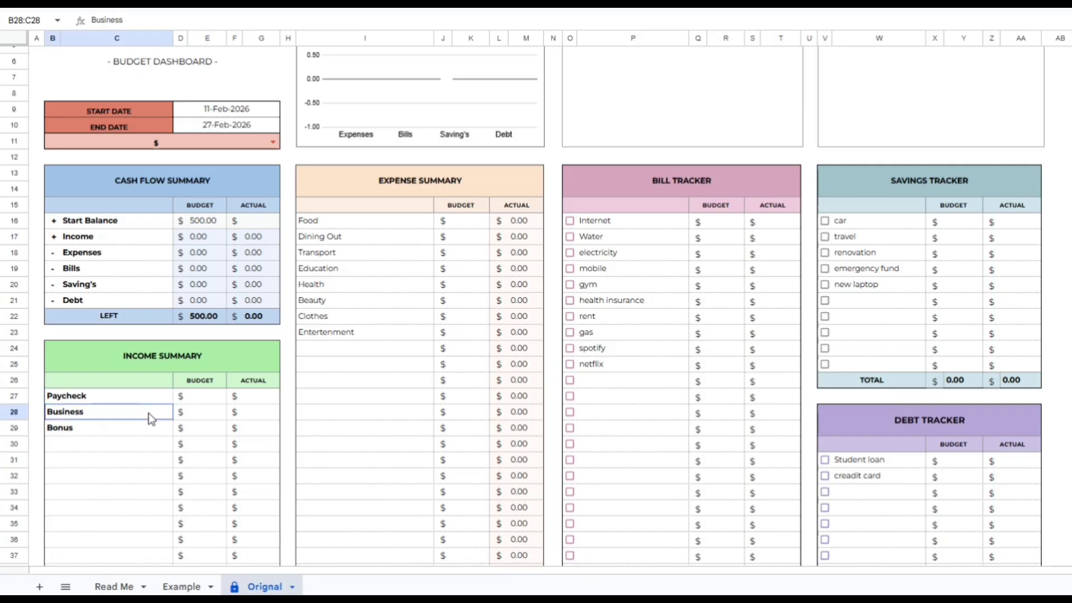
{"action": "key", "text": "Down"}
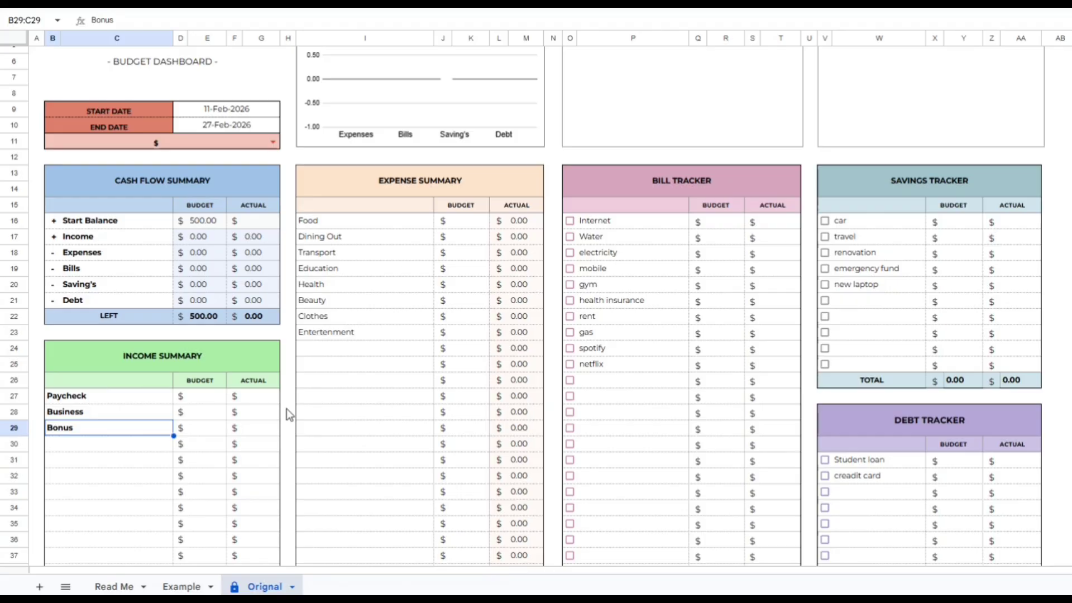
Enter budgeted amounts in the Income Summary: 2500 for Paycheck, 5000 for Business and 500 for Bonus
{"action": "left_click", "coordinate": [211, 399]}
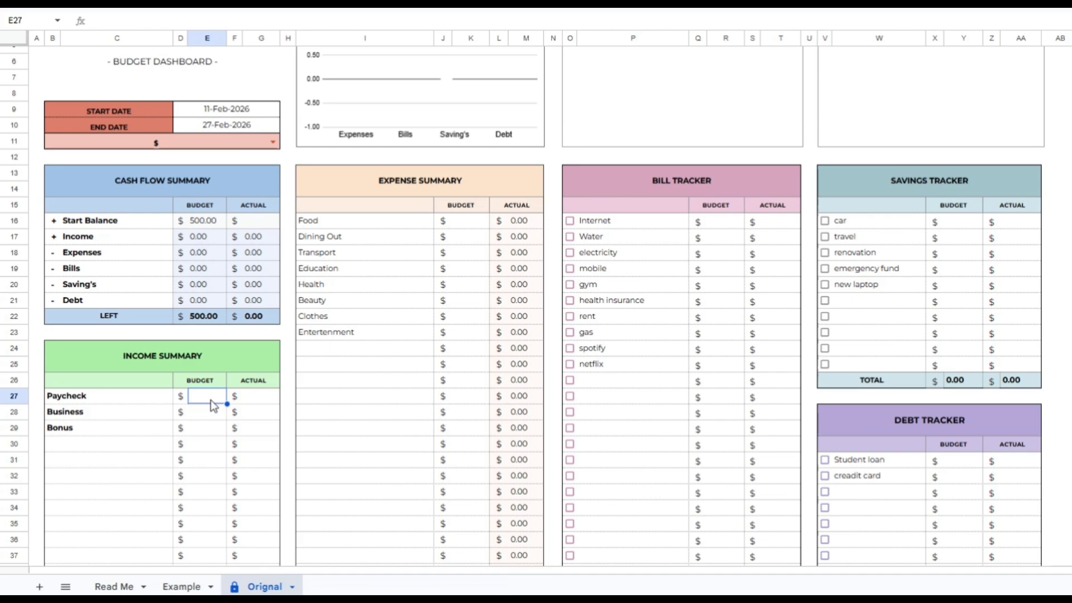
{"action": "type", "text": "2500.0"}
{"action": "key", "text": "Return"}
{"action": "type", "text": "5"}
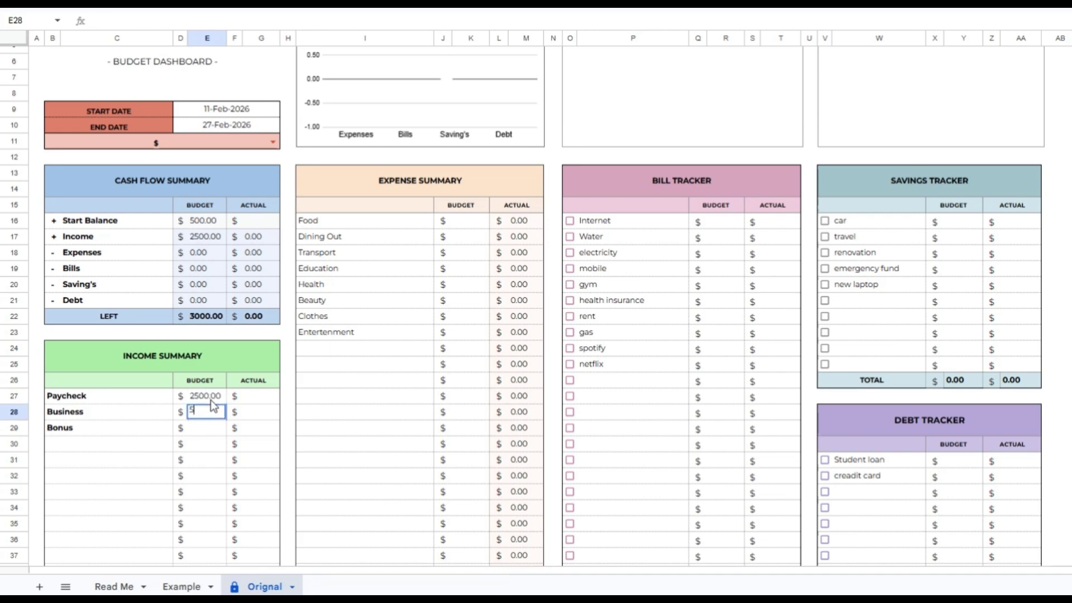
{"action": "type", "text": "000"}
{"action": "key", "text": "Return"}
{"action": "type", "text": "5"}
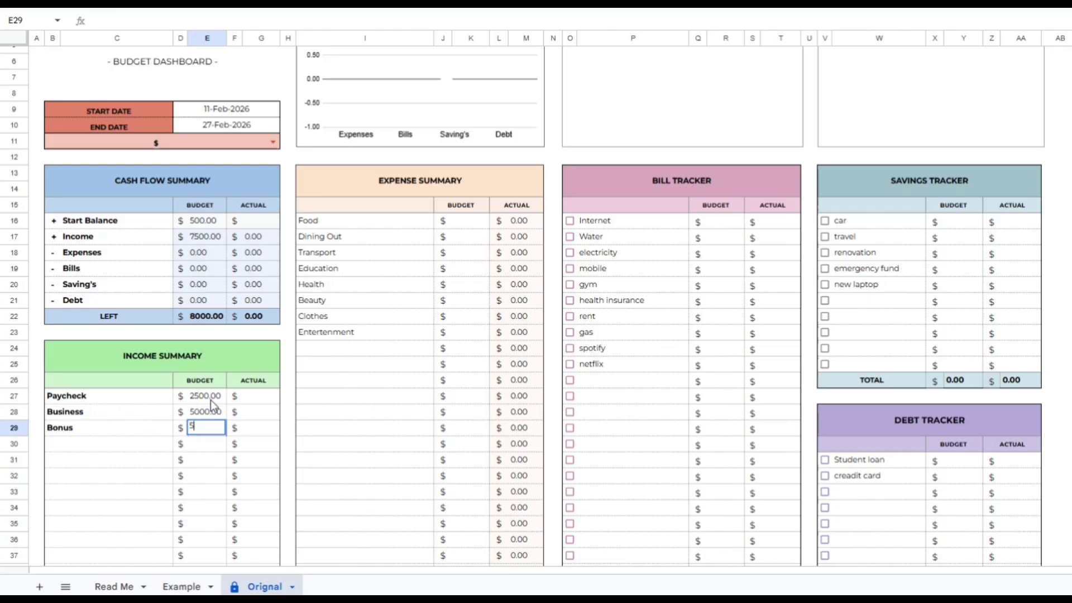
{"action": "type", "text": "00"}
{"action": "key", "text": "Return"}
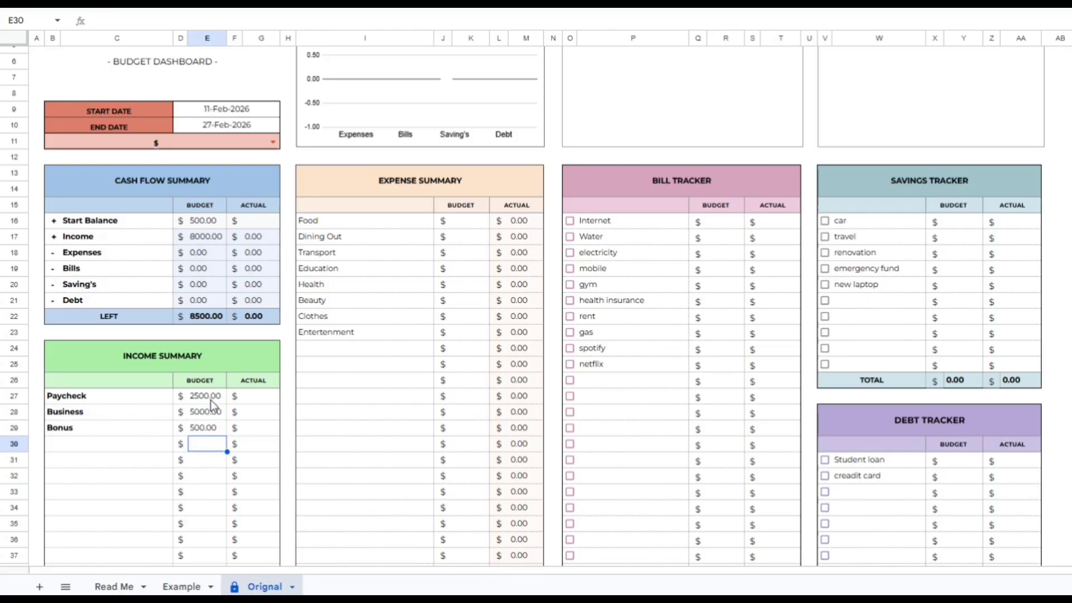
{"action": "scroll", "coordinate": [210, 400], "scroll_direction": "down", "scroll_amount": 2}
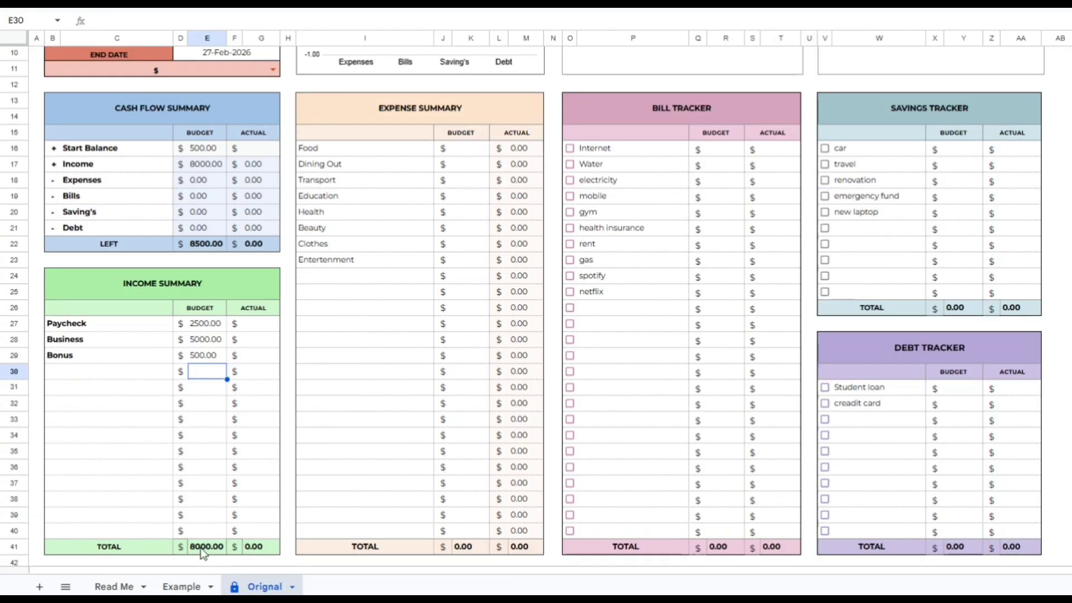
{"action": "scroll", "coordinate": [209, 540], "scroll_direction": "up", "scroll_amount": 2}
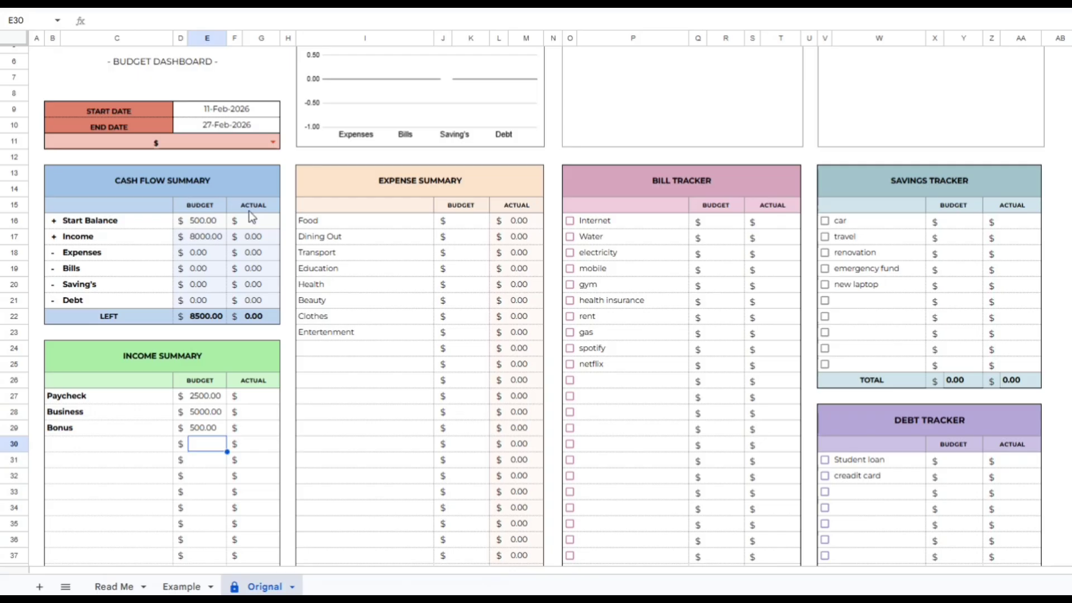
{"action": "left_click_drag", "start_coordinate": [252, 253], "coordinate": [252, 281]}
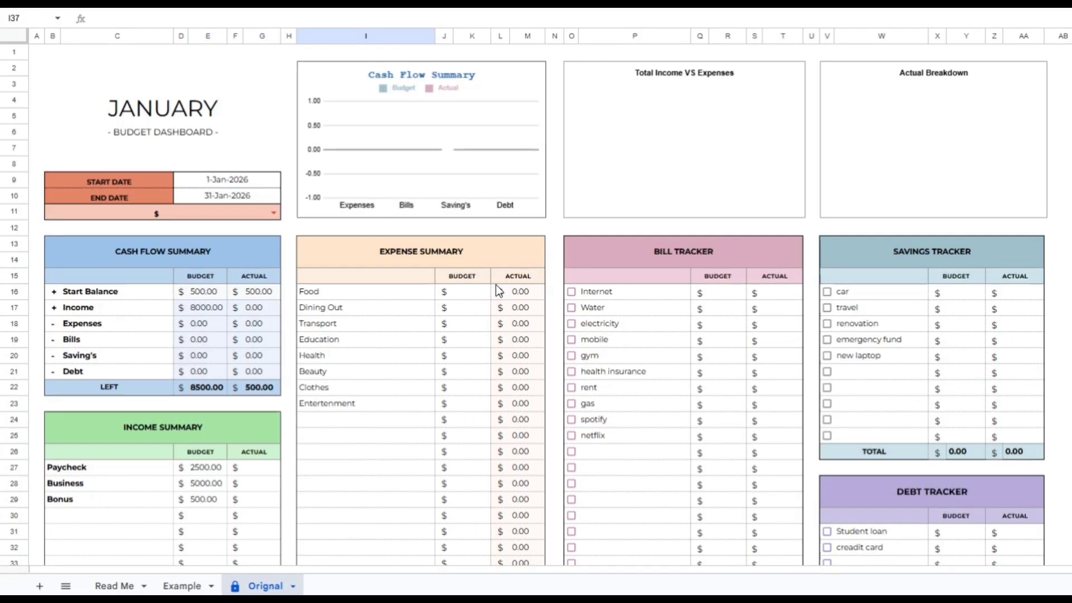
Enter actual amounts in the Income Summary: 2400 for Paycheck, 4800 for Business and 500 for Bonus
{"action": "scroll", "coordinate": [495, 285], "scroll_direction": "down", "scroll_amount": 2}
{"action": "left_click", "coordinate": [267, 396]}
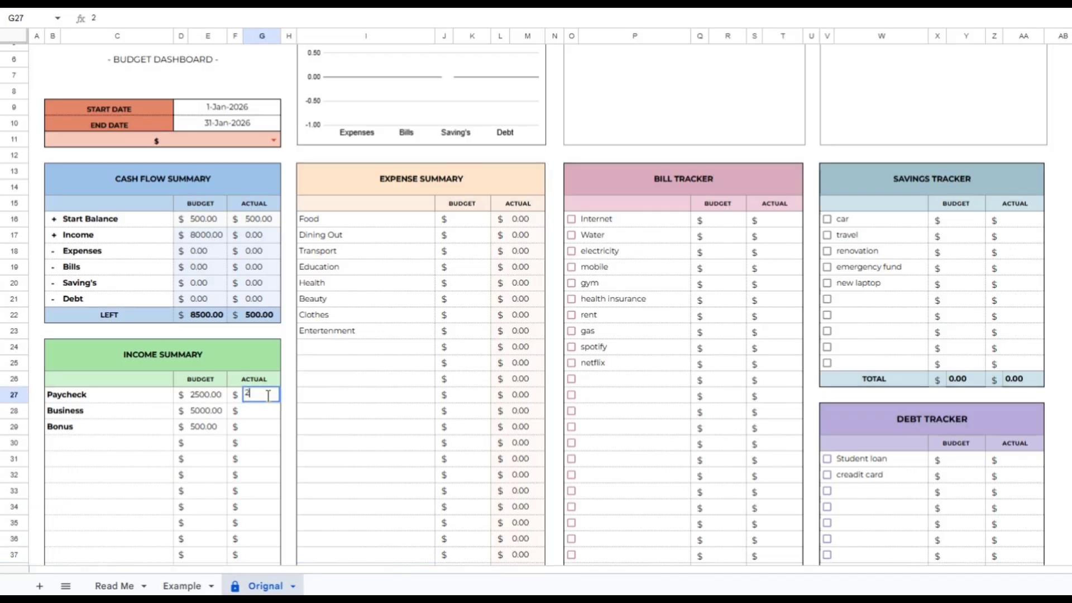
{"action": "type", "text": "2400"}
{"action": "key", "text": "Return"}
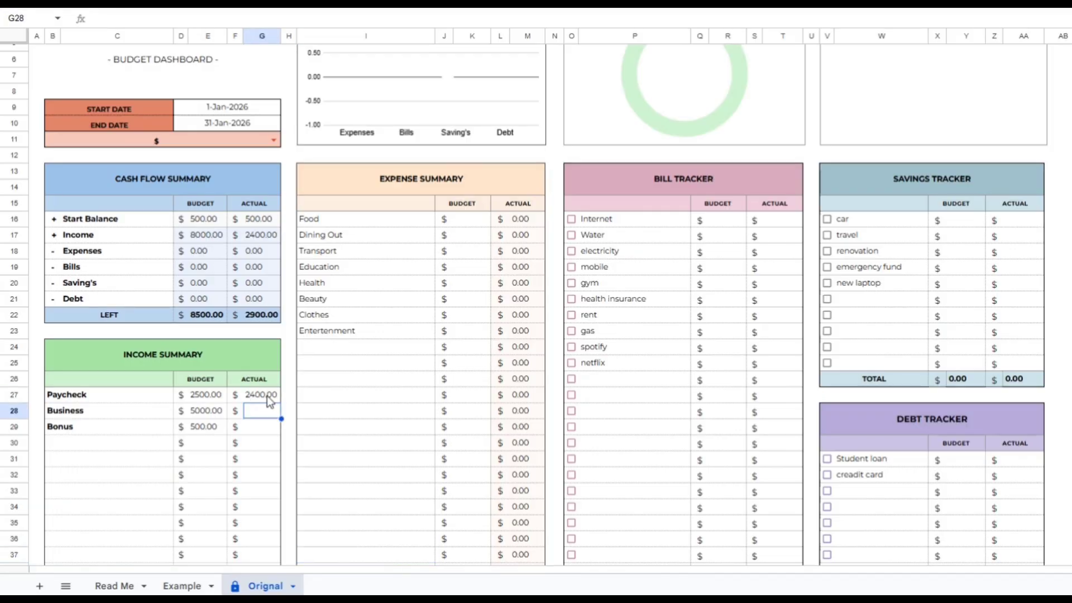
{"action": "type", "text": "4800"}
{"action": "key", "text": "Return"}
{"action": "type", "text": "500"}
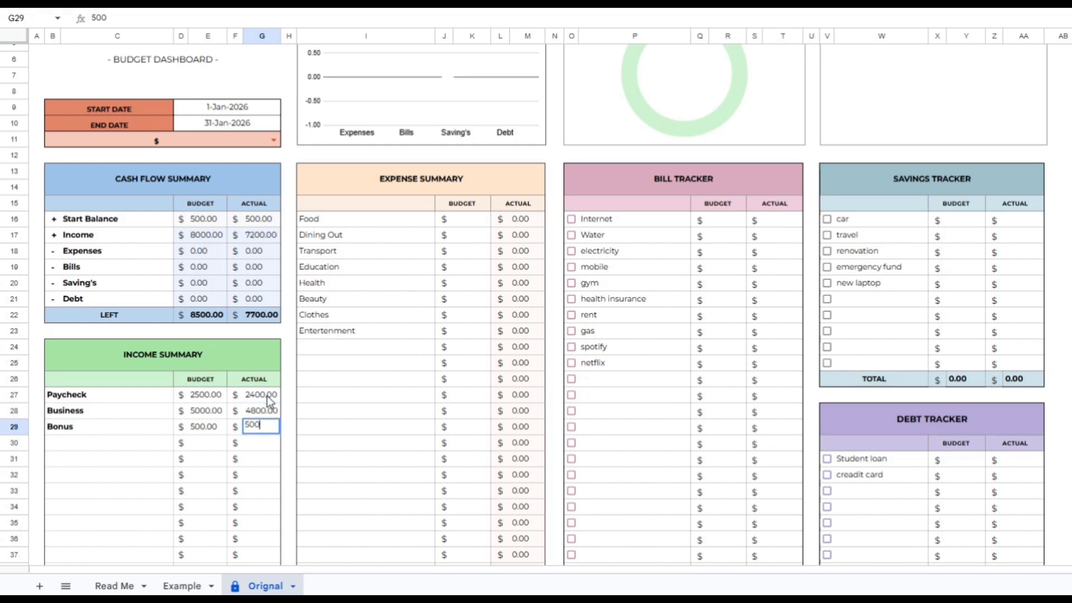
{"action": "key", "text": "Return"}
Enter budgeted amounts in the Expense Summary: 400 for Food, 200 for Dining Out and 100 for Transport
{"action": "scroll", "coordinate": [268, 397], "scroll_direction": "down", "scroll_amount": 2}
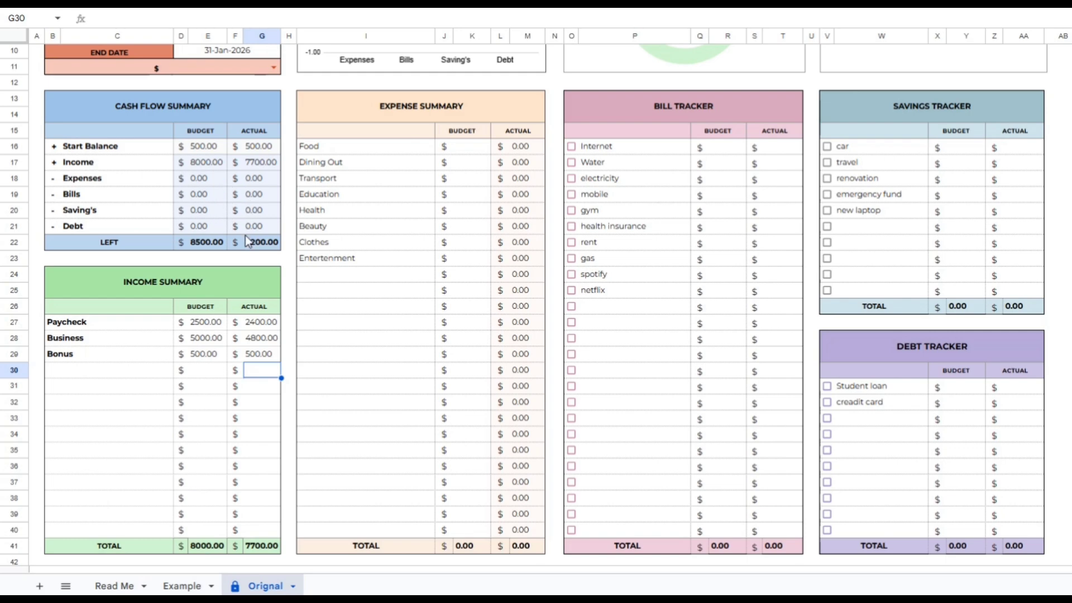
{"action": "left_click", "coordinate": [470, 146]}
{"action": "type", "text": "400"}
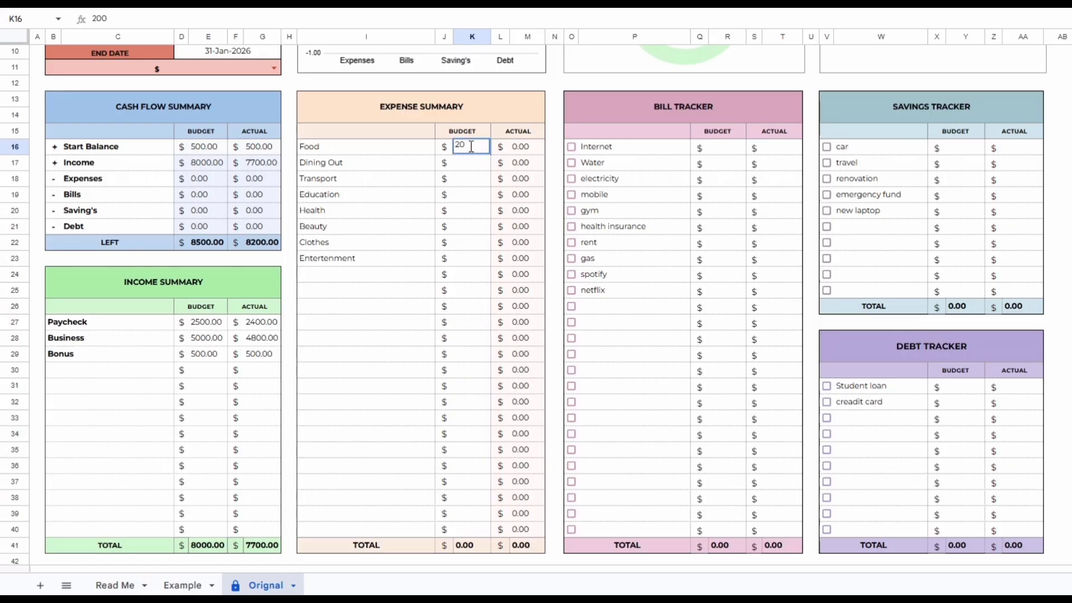
{"action": "key", "text": "Return"}
{"action": "type", "text": "200"}
{"action": "key", "text": "Return"}
{"action": "type", "text": "100"}
{"action": "key", "text": "Return"}
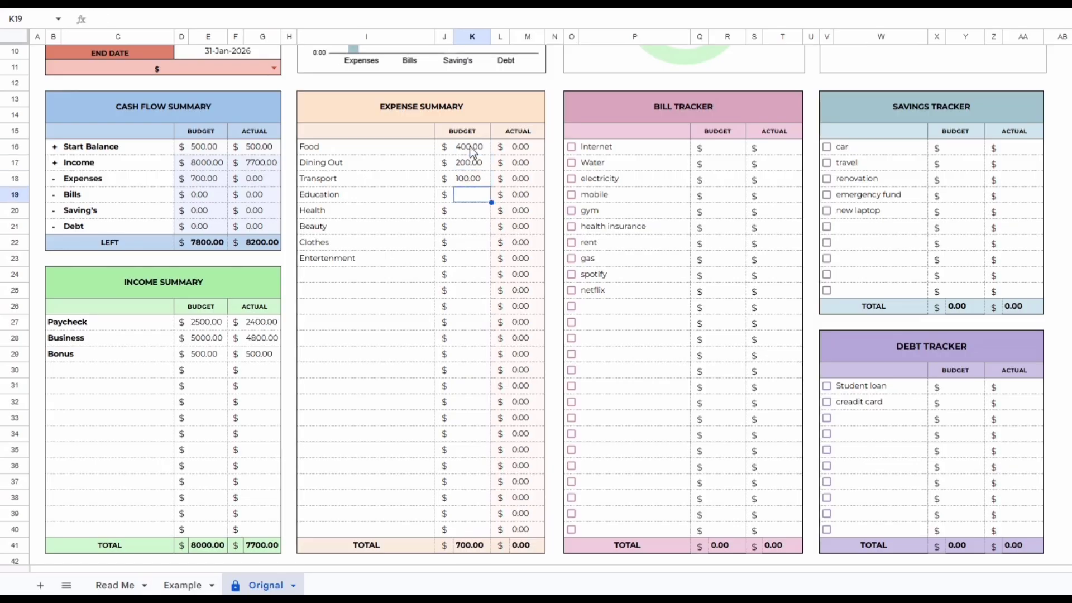
Enter budgeted amounts in the Bill Tracker: 200 for Internet, 300 for Water and 100 for electricity
{"action": "left_click", "coordinate": [713, 149]}
{"action": "type", "text": "200"}
{"action": "key", "text": "Return"}
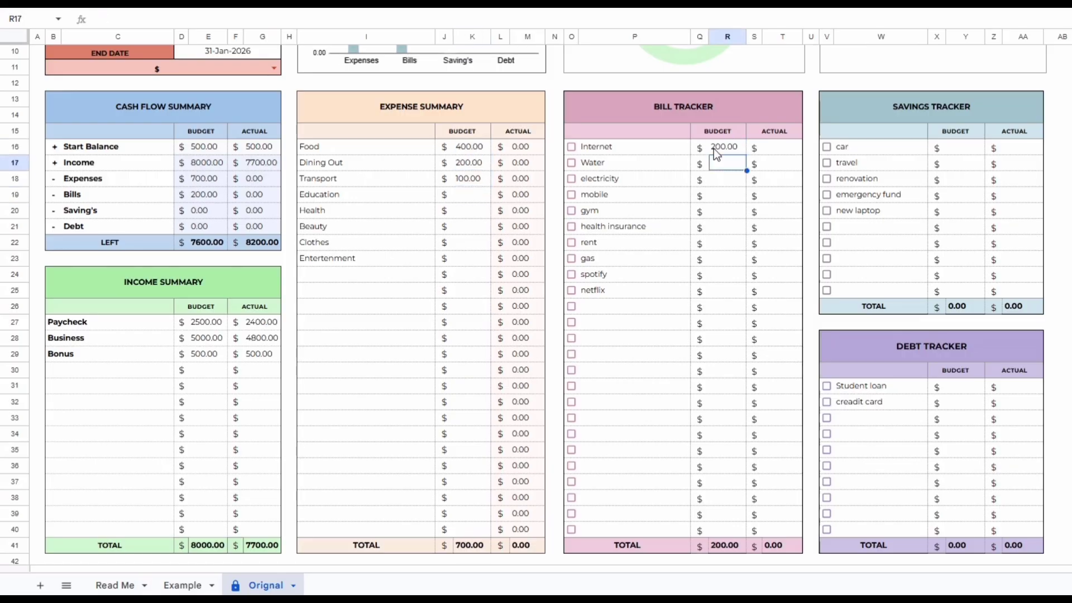
{"action": "type", "text": "300"}
{"action": "key", "text": "Return"}
{"action": "type", "text": "100"}
{"action": "key", "text": "Return"}
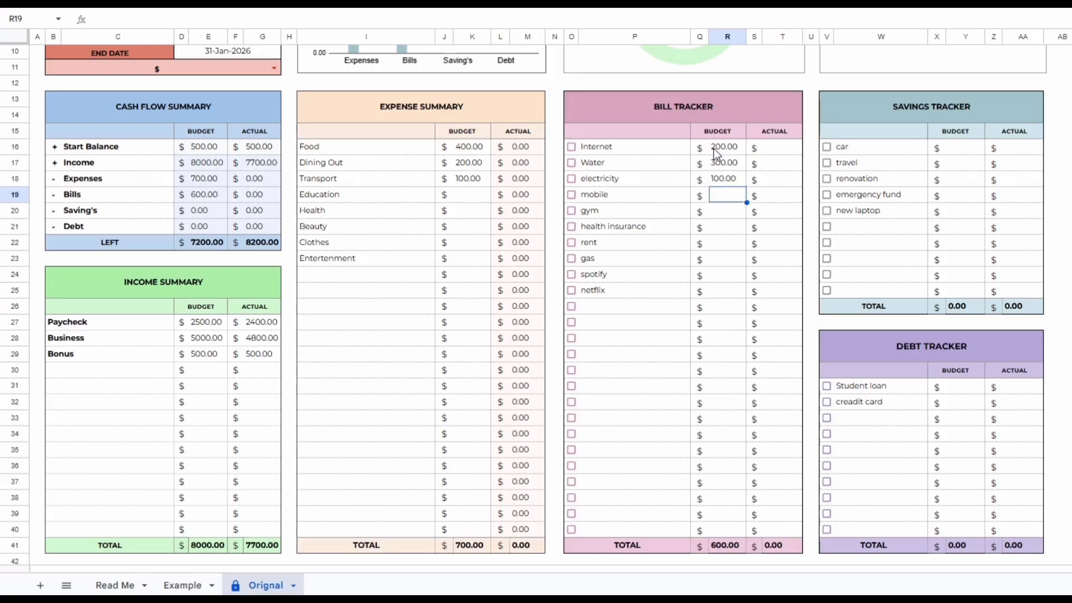
Enter actual amounts in the Bill Tracker: 180 for Internet, 190 for Water and 100 for electricity
{"action": "left_click", "coordinate": [784, 148]}
{"action": "type", "text": "180"}
{"action": "key", "text": "Return"}
{"action": "type", "text": "1"}
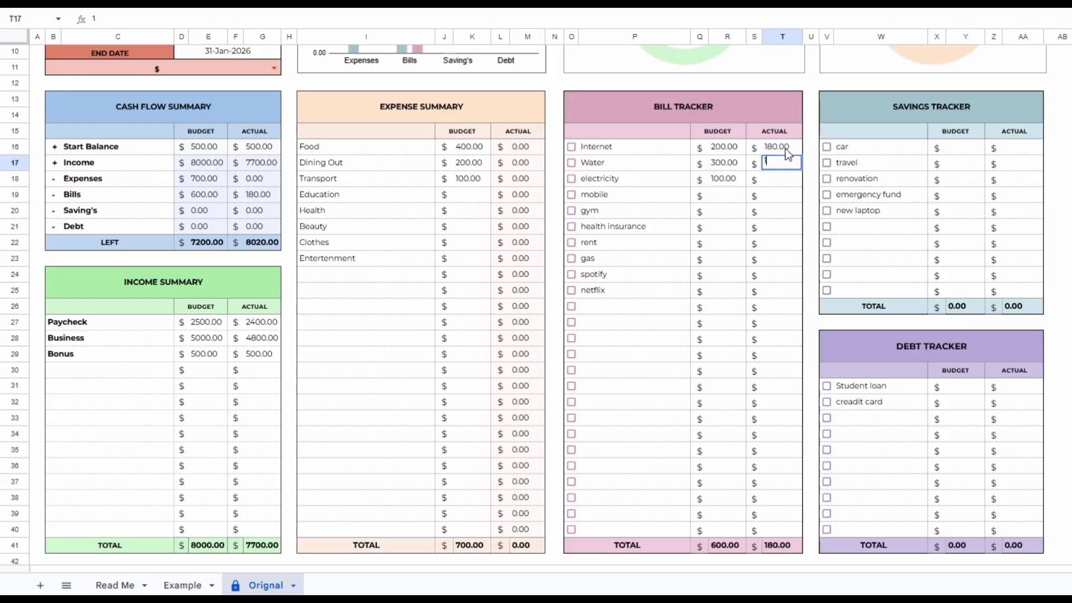
{"action": "type", "text": "90"}
{"action": "key", "text": "Return"}
{"action": "type", "text": "100"}
{"action": "key", "text": "Return"}
Enter budgeted amounts in the Savings Tracker: 500 for car and 400 for travel
{"action": "left_click", "coordinate": [959, 149]}
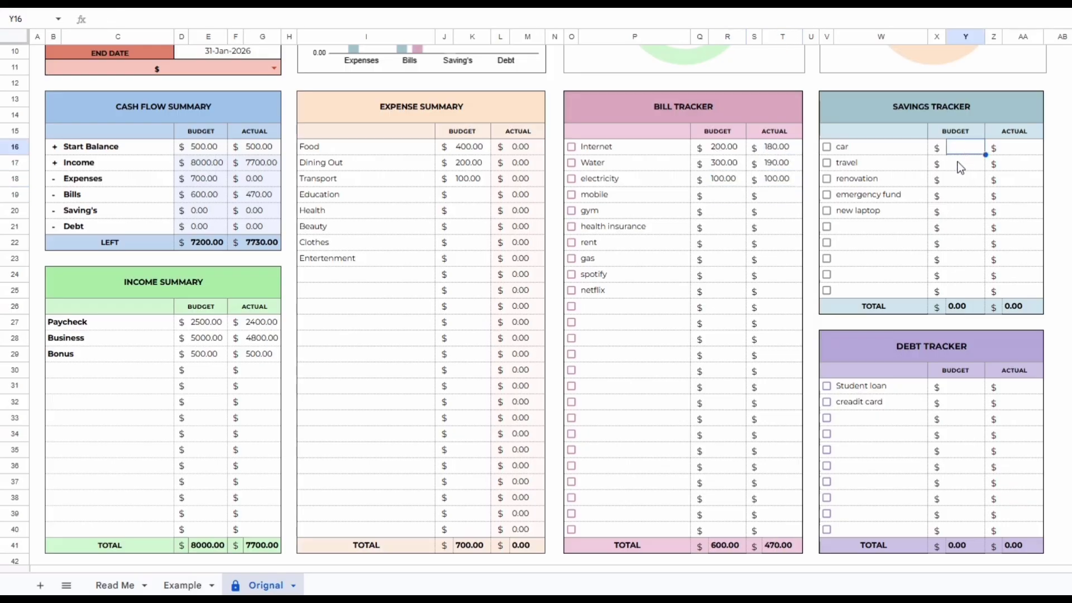
{"action": "type", "text": "500"}
{"action": "key", "text": "Return"}
{"action": "type", "text": "400"}
{"action": "key", "text": "Return"}
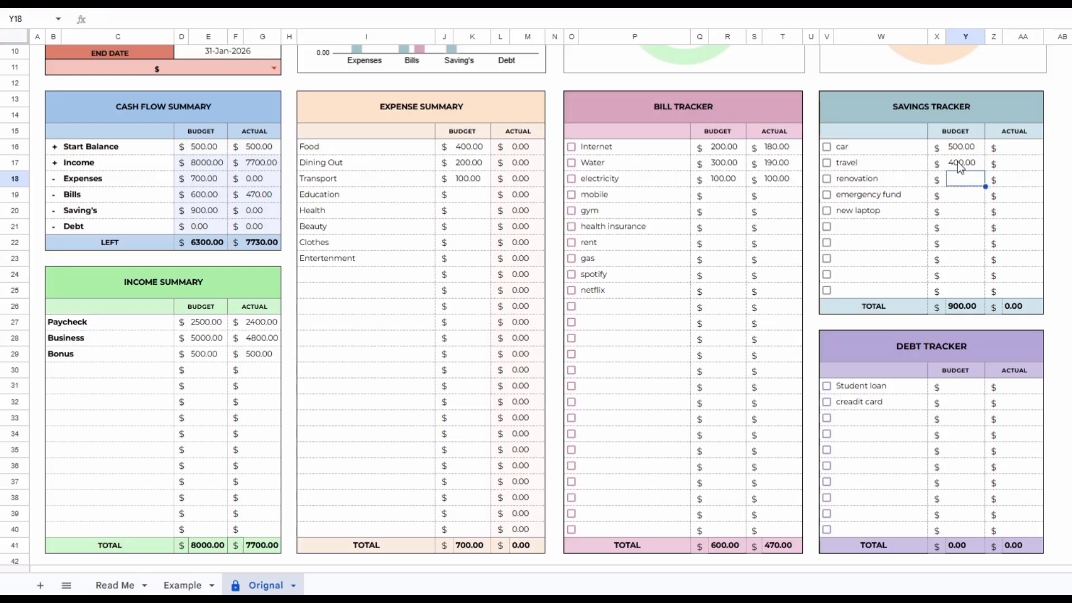
Enter actual amounts in the Savings Tracker: 400 for car and 300 for travel
{"action": "left_click", "coordinate": [1008, 148]}
{"action": "type", "text": "400"}
{"action": "key", "text": "Return"}
{"action": "type", "text": "300"}
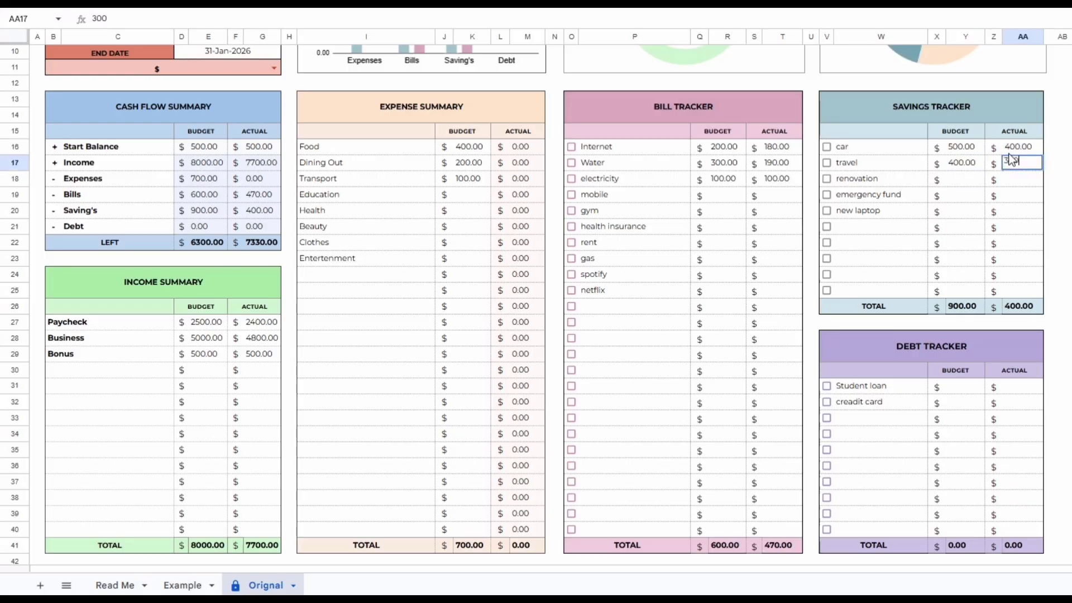
{"action": "key", "text": "Return"}
Enter budgeted amounts in the Debt Tracker: 400 for the student loan and 200 for the credit card
{"action": "scroll", "coordinate": [824, 296], "scroll_direction": "down", "scroll_amount": 2}
{"action": "left_click", "coordinate": [954, 319]}
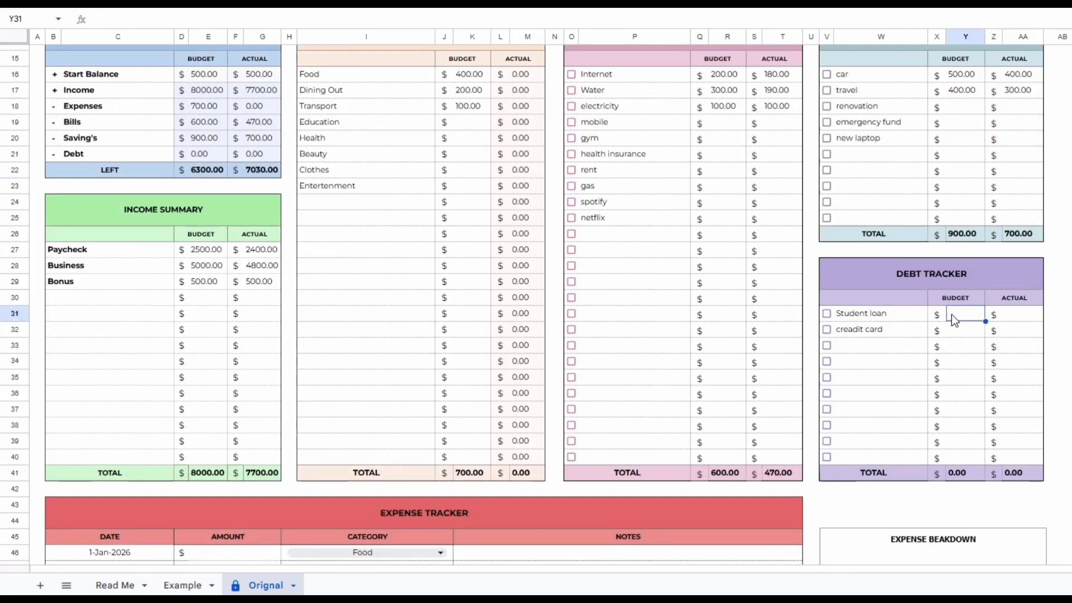
{"action": "type", "text": "400"}
{"action": "key", "text": "Return"}
{"action": "type", "text": "200"}
{"action": "key", "text": "Return"}
Enter actual amounts in the Debt Tracker: 300 for the student loan and 200 for the credit card
{"action": "left_click", "coordinate": [1021, 319]}
{"action": "type", "text": "300"}
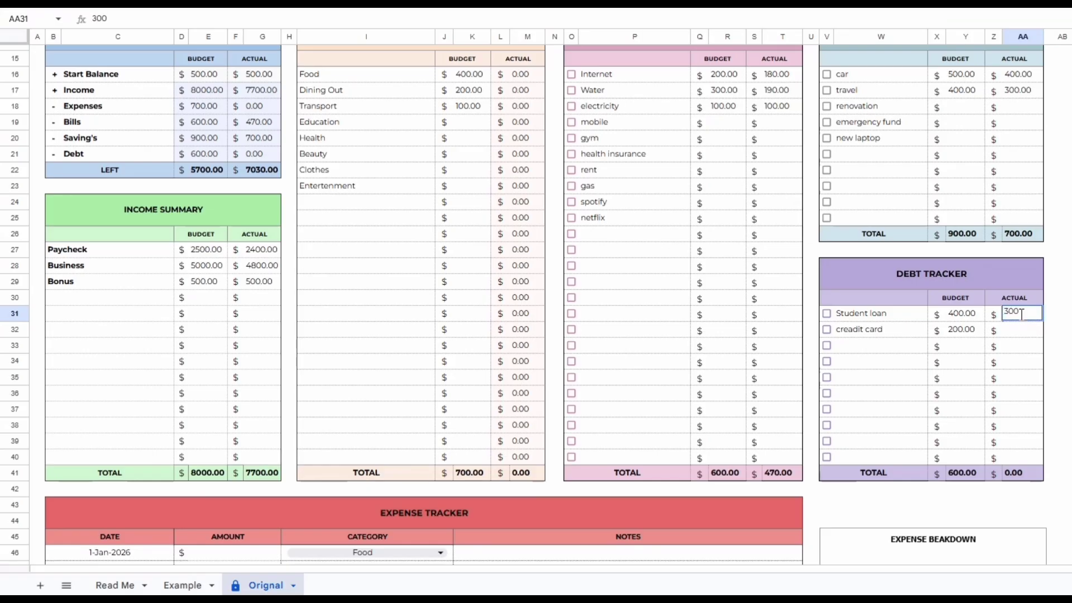
{"action": "key", "text": "Return"}
{"action": "type", "text": "200"}
{"action": "key", "text": "Return"}
{"action": "scroll", "coordinate": [946, 367], "scroll_direction": "up", "scroll_amount": 3}
{"action": "scroll", "coordinate": [947, 367], "scroll_direction": "up", "scroll_amount": 2}
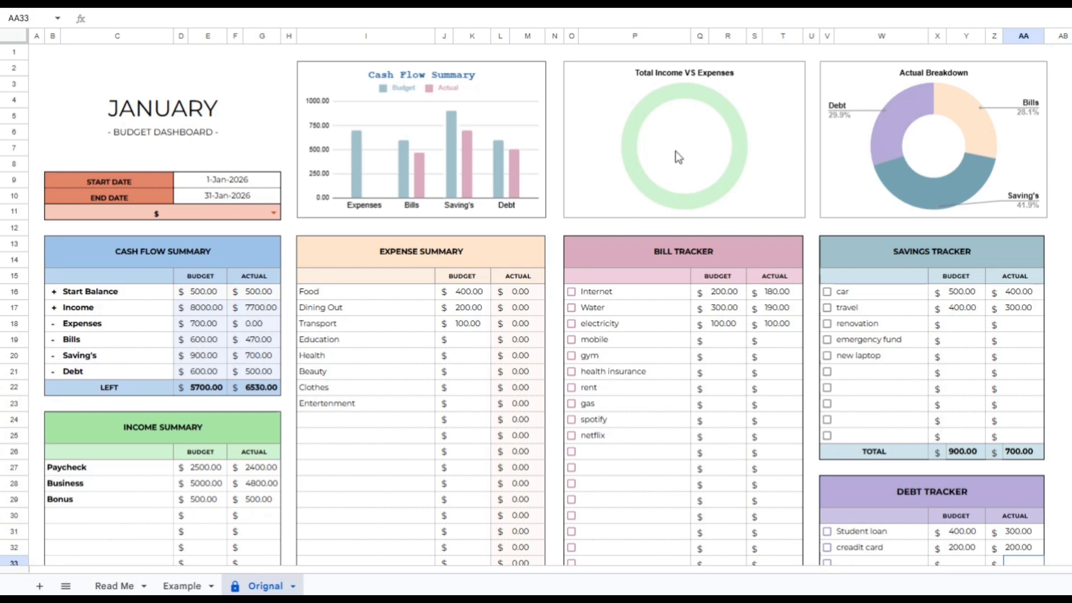
{"action": "scroll", "coordinate": [518, 153], "scroll_direction": "down", "scroll_amount": 3}
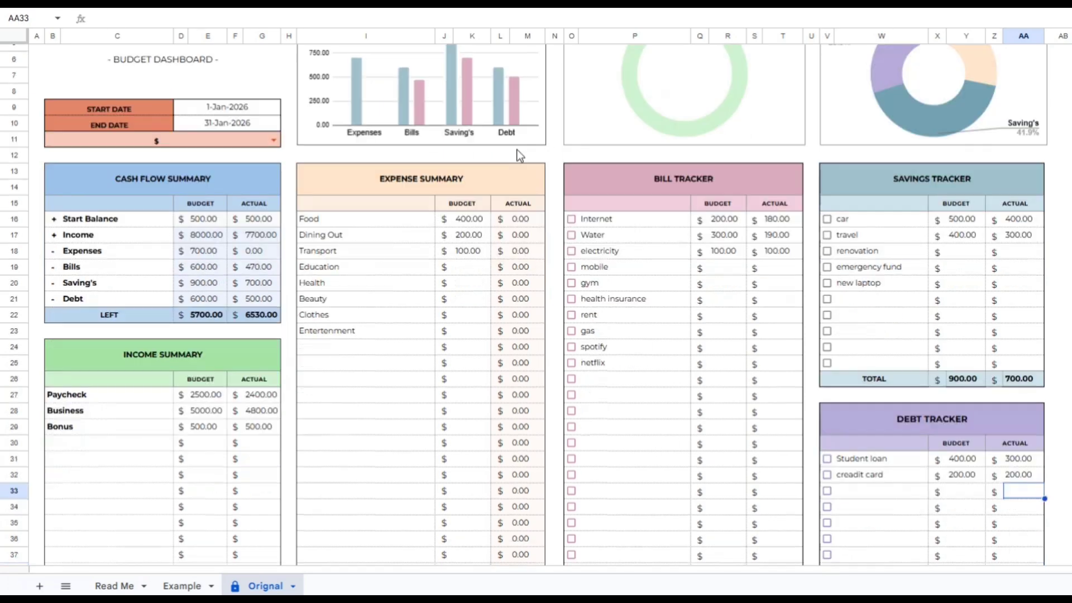
Record an amount of 100 with the Food category for 1-Jan-2026 in the Expense Tracker
{"action": "left_click", "coordinate": [508, 189]}
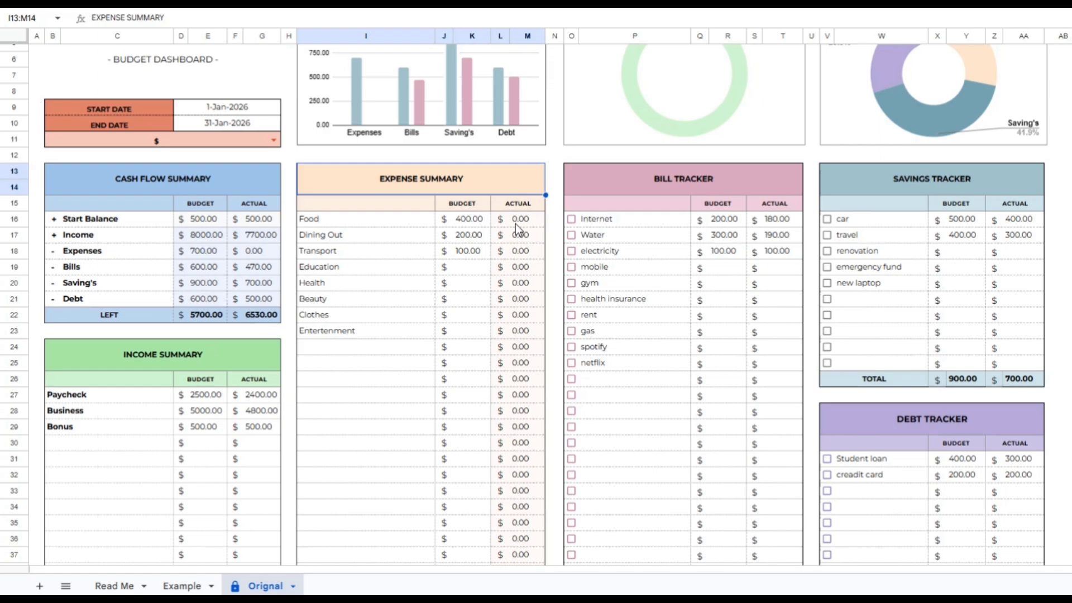
{"action": "scroll", "coordinate": [515, 223], "scroll_direction": "down", "scroll_amount": 2}
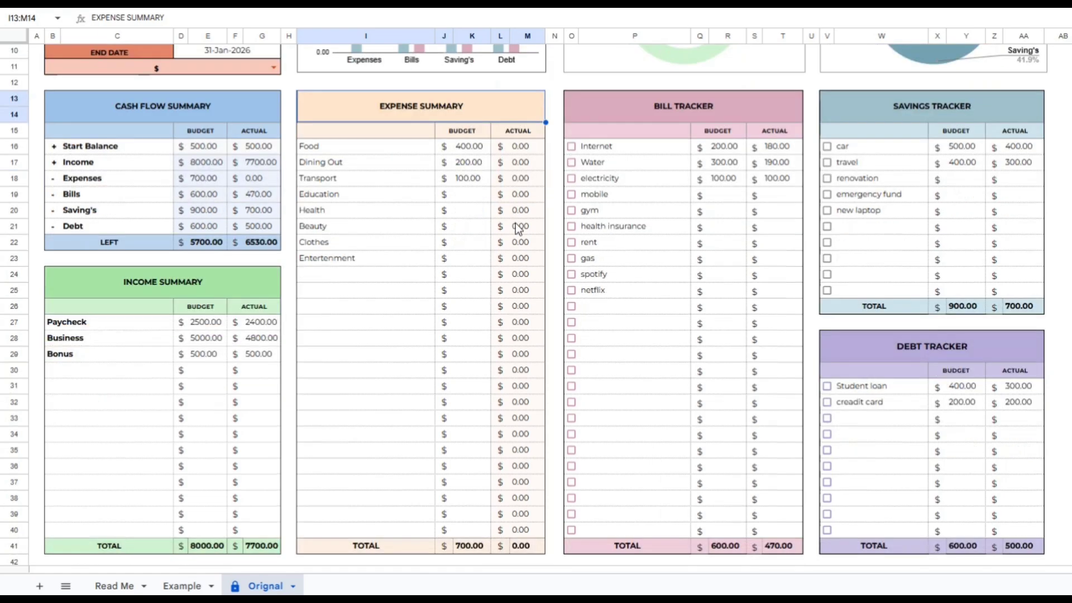
{"action": "scroll", "coordinate": [518, 228], "scroll_direction": "down", "scroll_amount": 7}
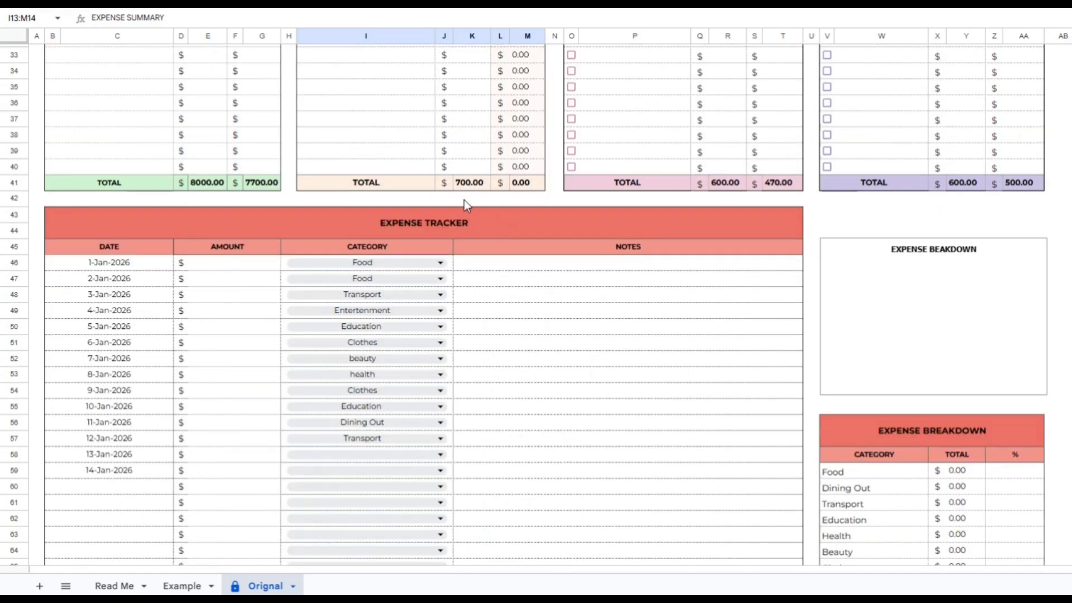
{"action": "double_click", "coordinate": [143, 263]}
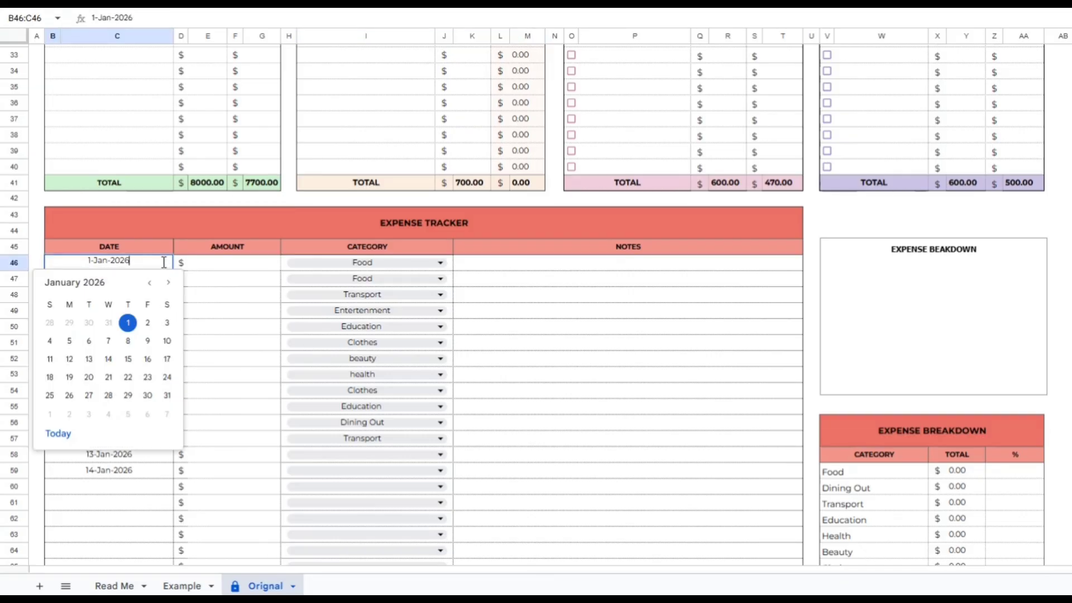
{"action": "left_click", "coordinate": [200, 265]}
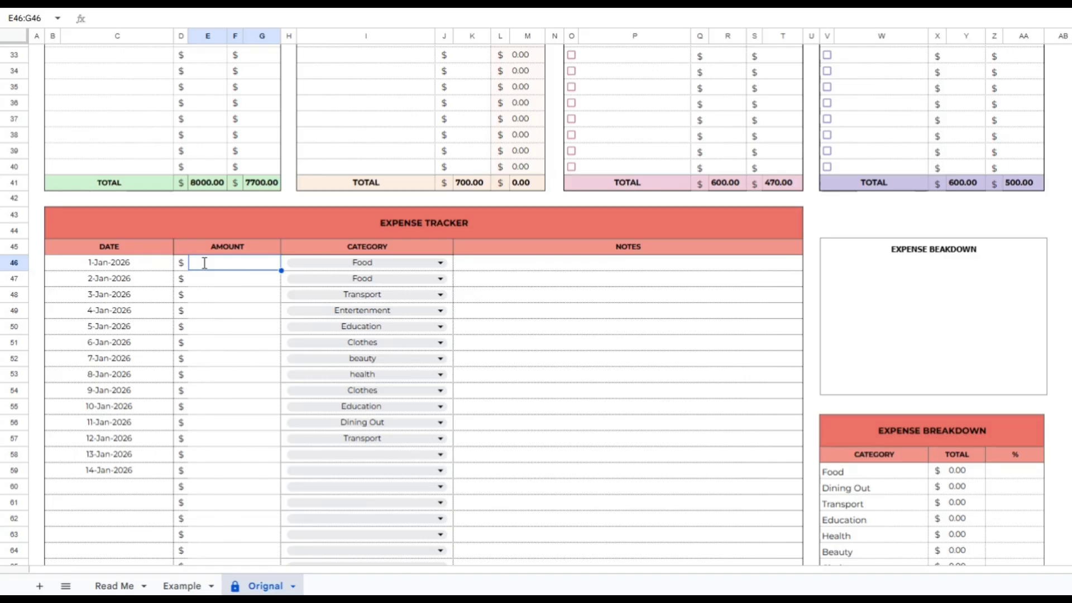
{"action": "type", "text": "100"}
{"action": "key", "text": "Return"}
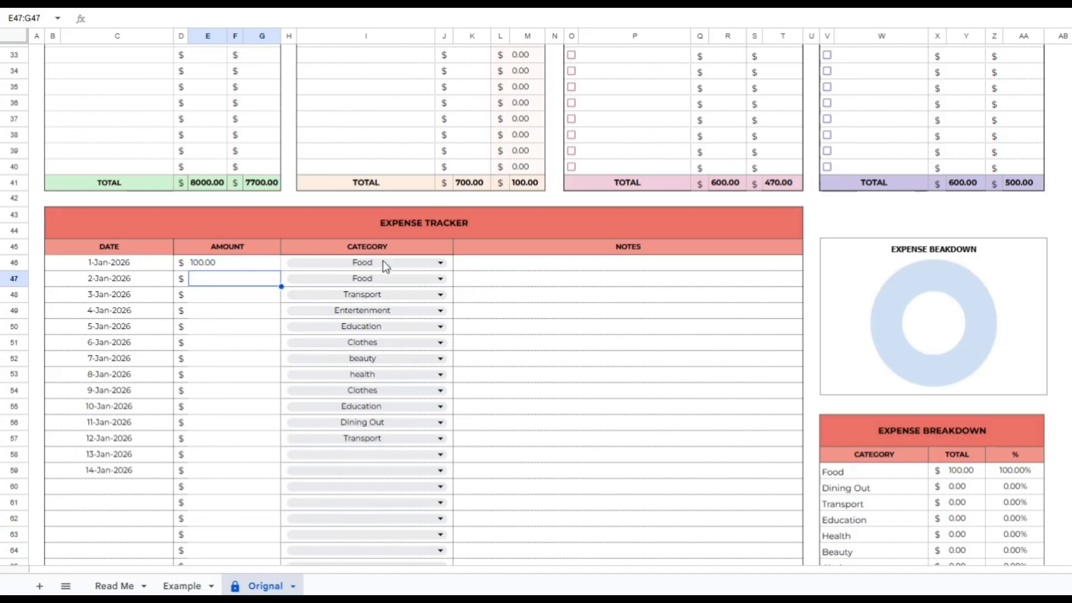
{"action": "left_click", "coordinate": [441, 264]}
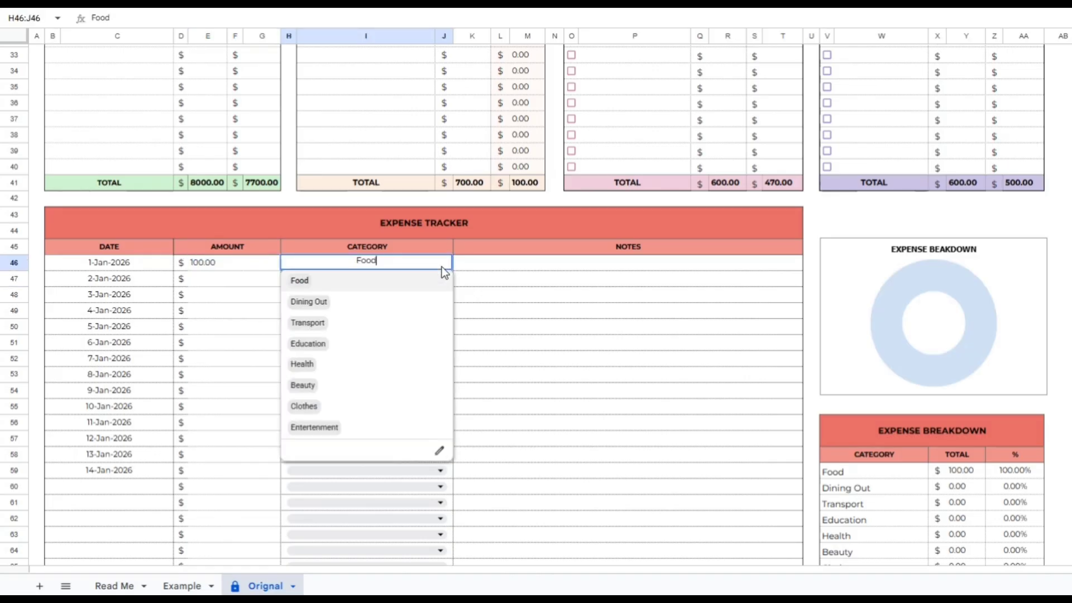
{"action": "left_click", "coordinate": [328, 282]}
Check the actual amount for Food in the Expense Summary
{"action": "scroll", "coordinate": [577, 364], "scroll_direction": "up", "scroll_amount": 3}
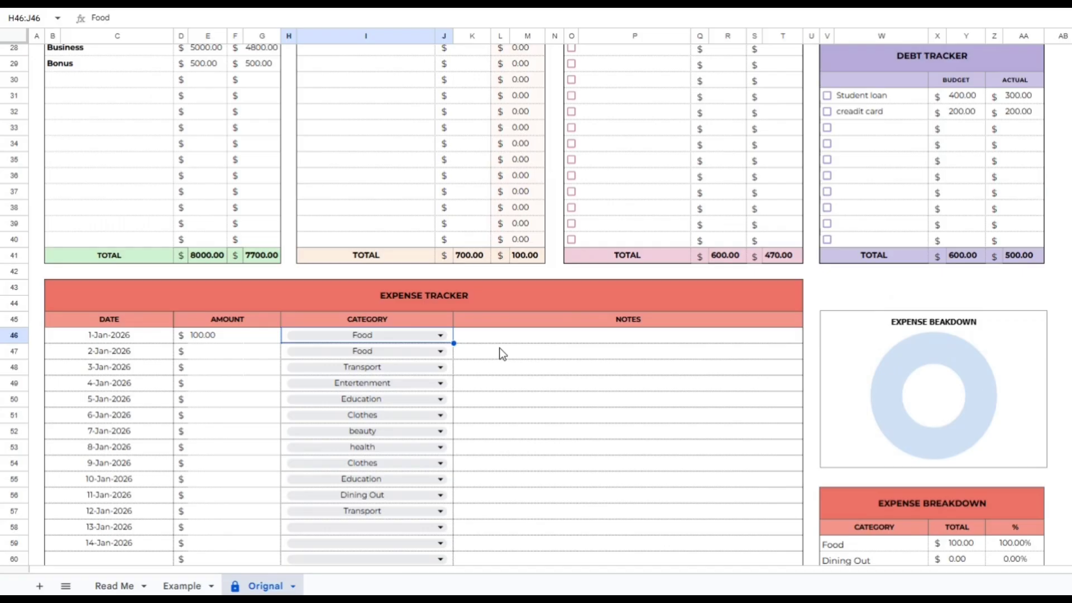
{"action": "scroll", "coordinate": [502, 353], "scroll_direction": "up", "scroll_amount": 10}
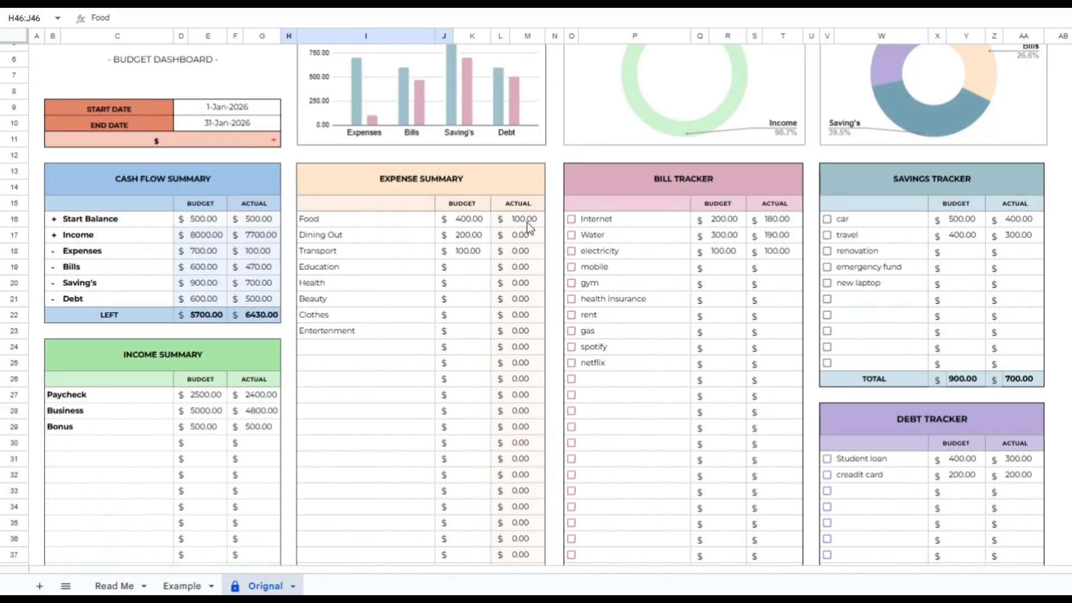
{"action": "left_click", "coordinate": [527, 222]}
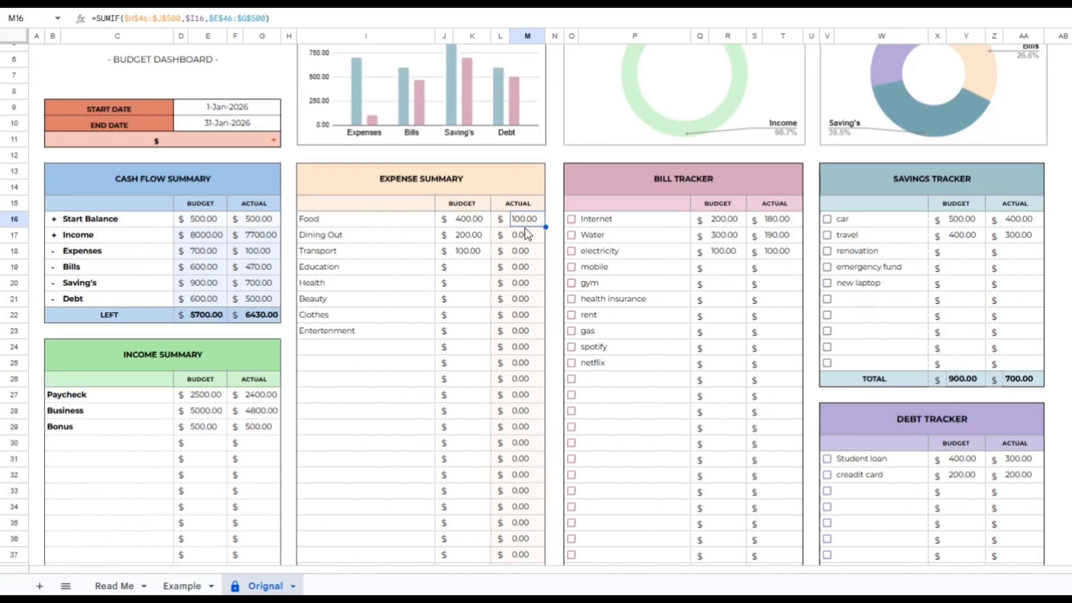
{"action": "left_click", "coordinate": [461, 327]}
Record an amount of 50 for 2-Jan-2026 in the Expense Tracker, keeping the Food category
{"action": "scroll", "coordinate": [461, 327], "scroll_direction": "down", "scroll_amount": 3}
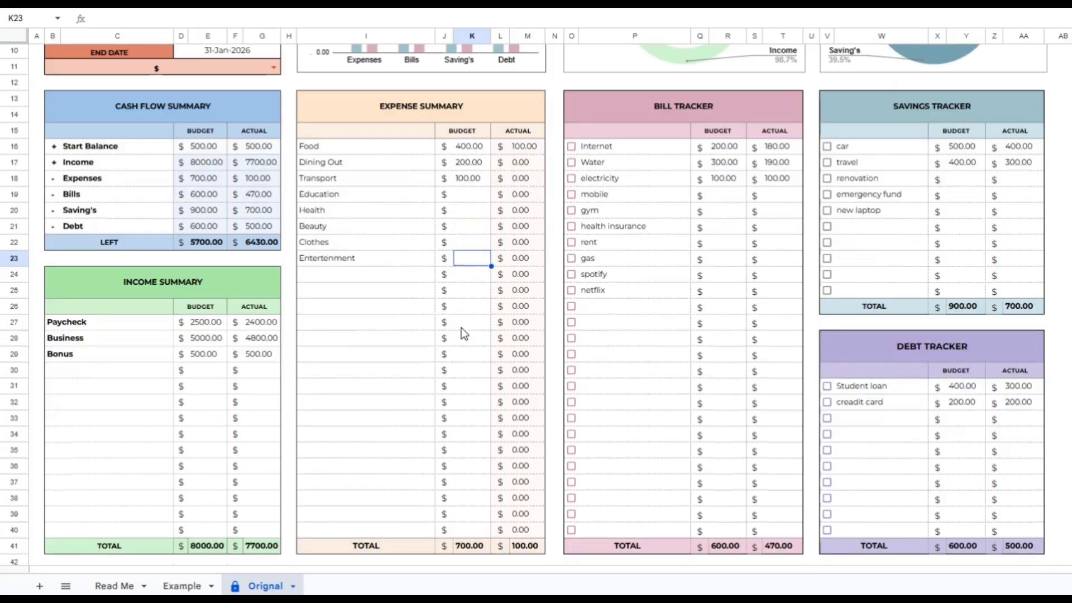
{"action": "scroll", "coordinate": [461, 327], "scroll_direction": "down", "scroll_amount": 5}
{"action": "scroll", "coordinate": [461, 327], "scroll_direction": "down", "scroll_amount": 3}
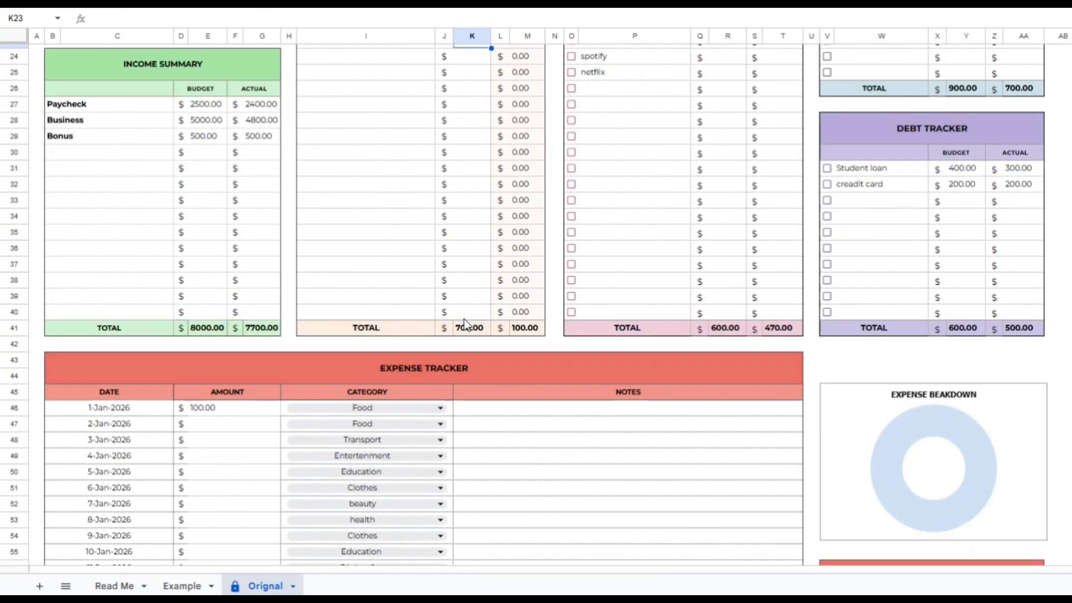
{"action": "left_click", "coordinate": [224, 426]}
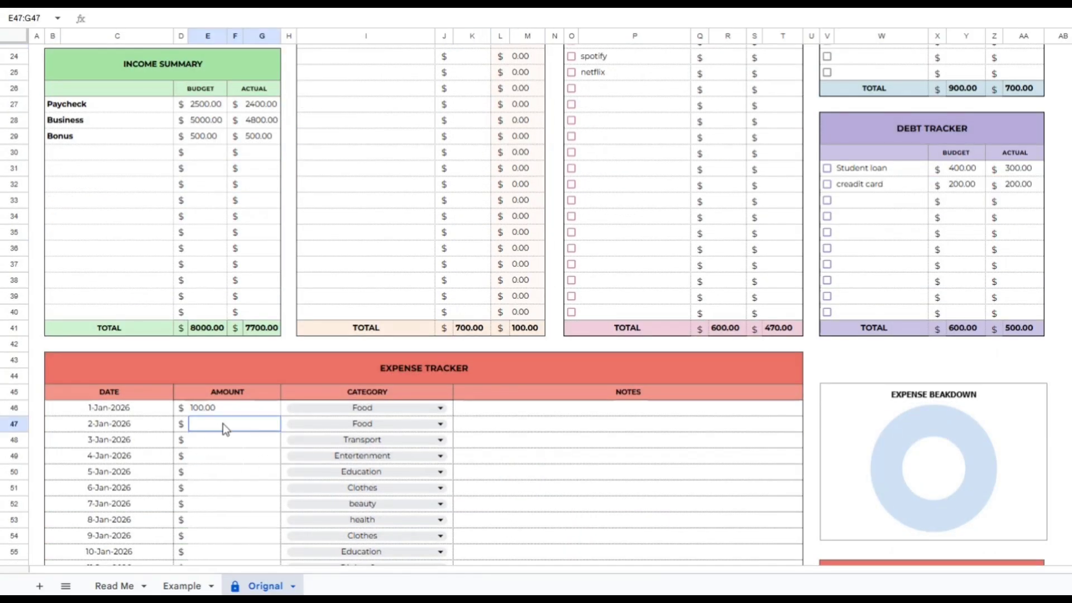
{"action": "type", "text": "50"}
{"action": "key", "text": "Return"}
{"action": "left_click", "coordinate": [440, 424]}
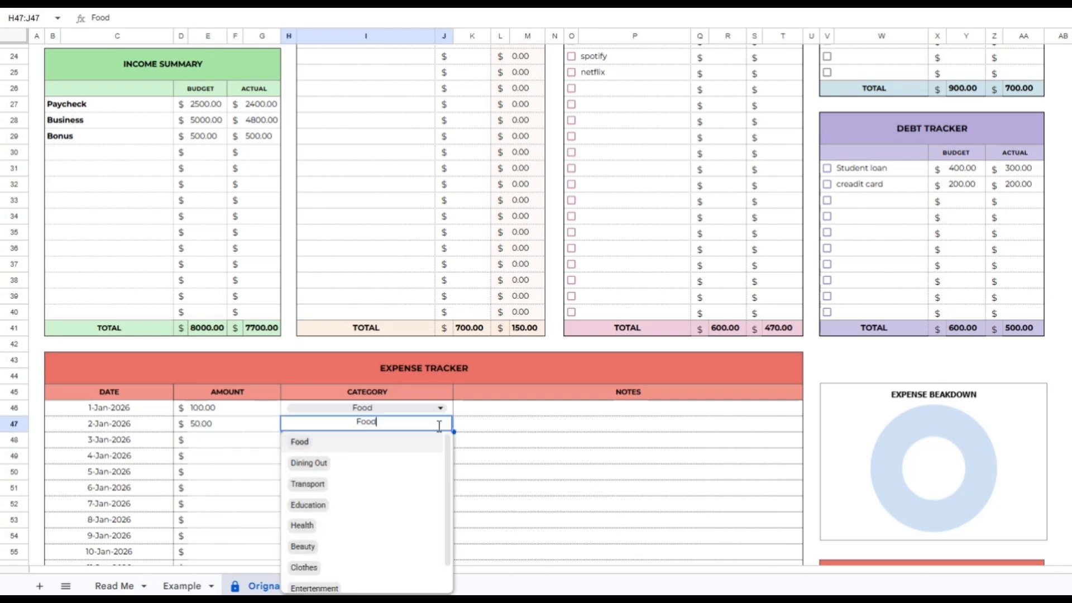
{"action": "left_click", "coordinate": [519, 460]}
Review the Food actual in the Expense Summary and the category totals and percentages in the Expense Breakdown
{"action": "scroll", "coordinate": [519, 460], "scroll_direction": "up", "scroll_amount": 6}
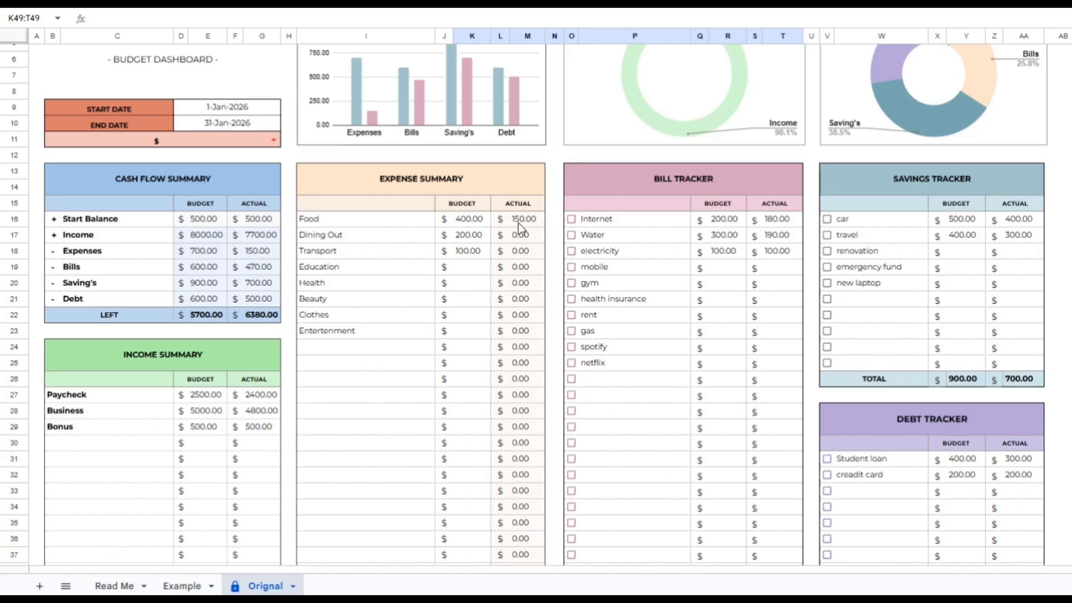
{"action": "scroll", "coordinate": [524, 223], "scroll_direction": "down", "scroll_amount": 1}
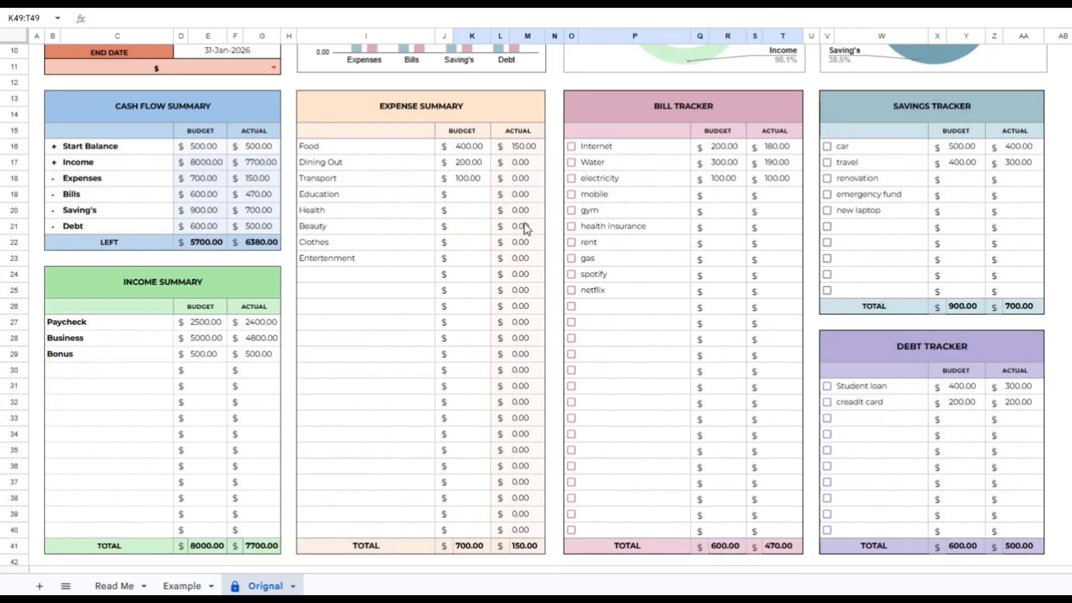
{"action": "scroll", "coordinate": [524, 228], "scroll_direction": "down", "scroll_amount": 6}
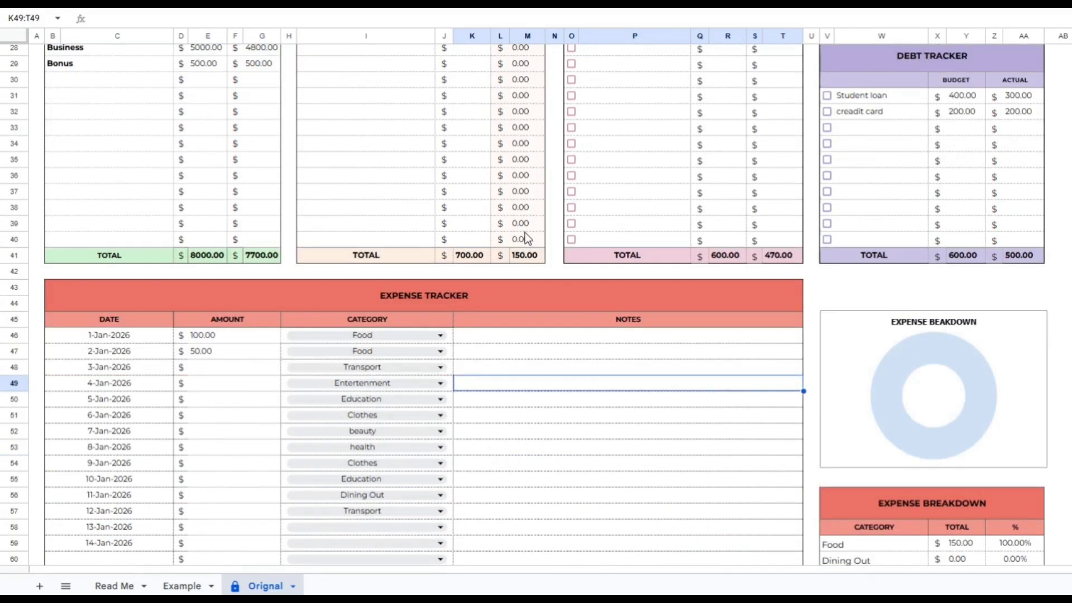
{"action": "scroll", "coordinate": [794, 450], "scroll_direction": "down", "scroll_amount": 3}
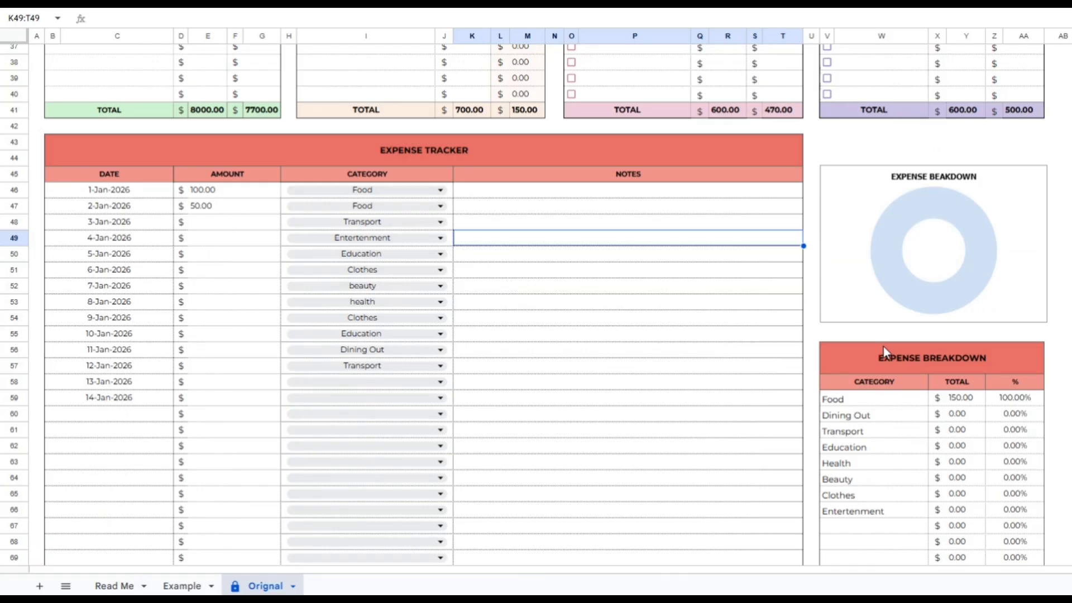
{"action": "scroll", "coordinate": [883, 349], "scroll_direction": "down", "scroll_amount": 2}
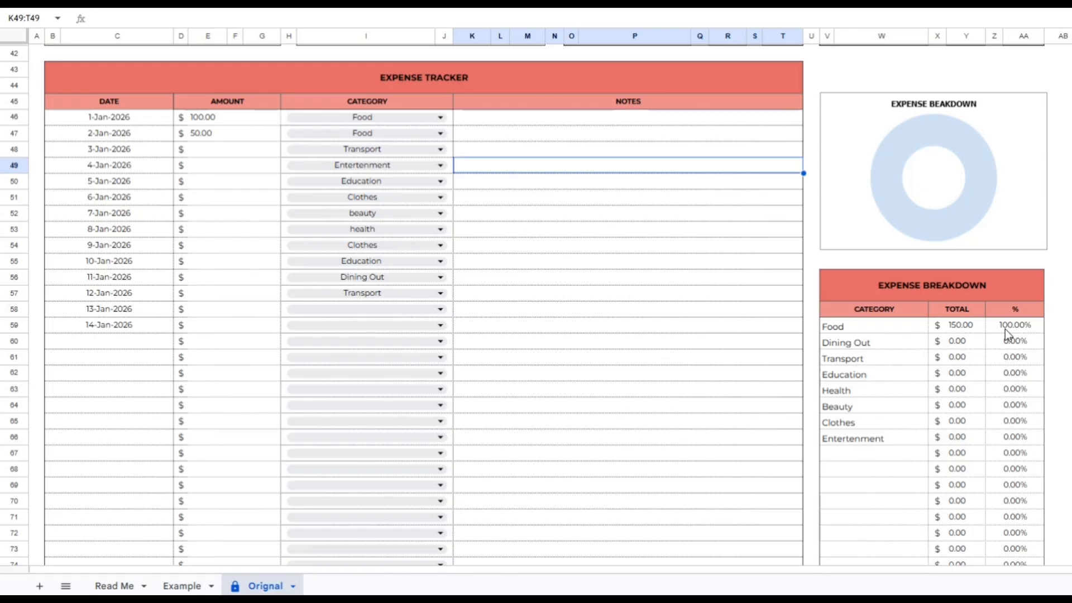
{"action": "scroll", "coordinate": [972, 360], "scroll_direction": "up", "scroll_amount": 2}
{"action": "scroll", "coordinate": [530, 333], "scroll_direction": "up", "scroll_amount": 10}
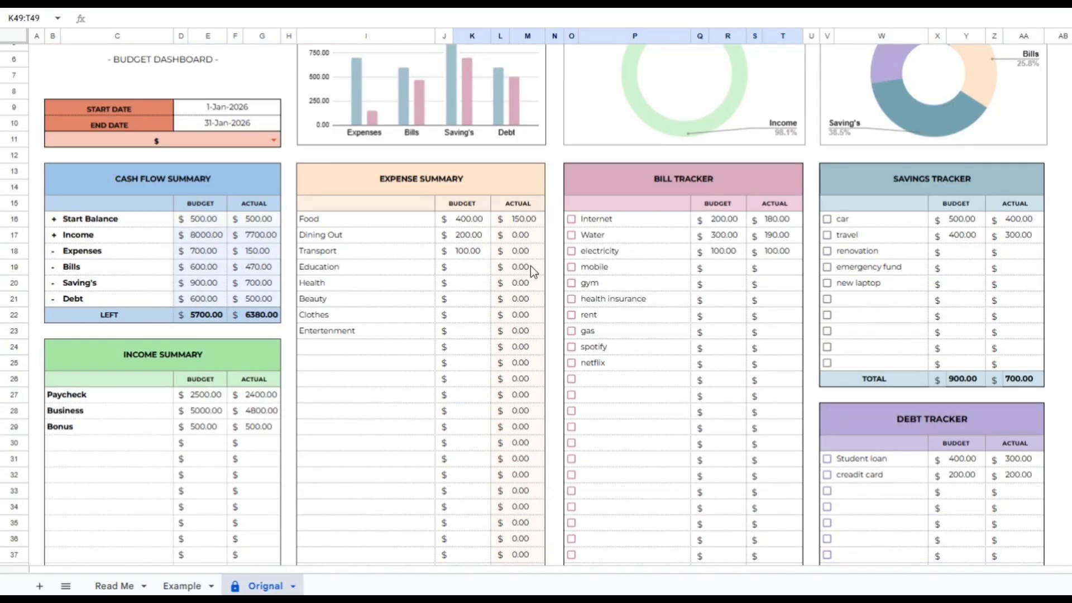
Try to edit the protected actual amount for Education in the Expense Summary, then cancel the edit
{"action": "left_click", "coordinate": [528, 271]}
{"action": "double_click", "coordinate": [528, 272]}
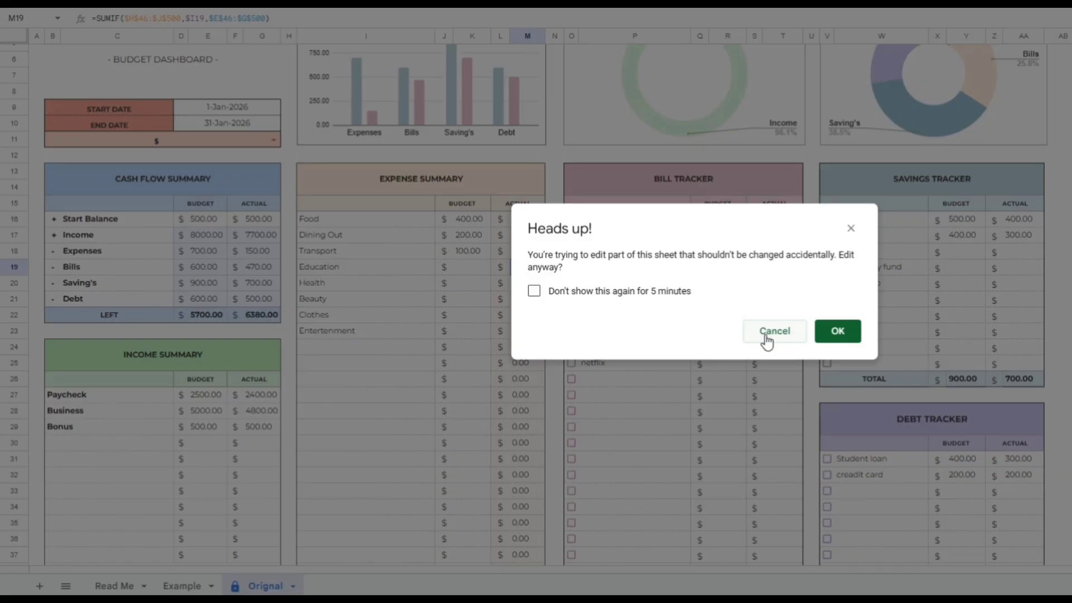
{"action": "left_click", "coordinate": [774, 331]}
Look over the dashboard charts, the summary tables and the Expense Tracker with its breakdown
{"action": "scroll", "coordinate": [534, 389], "scroll_direction": "up", "scroll_amount": 2}
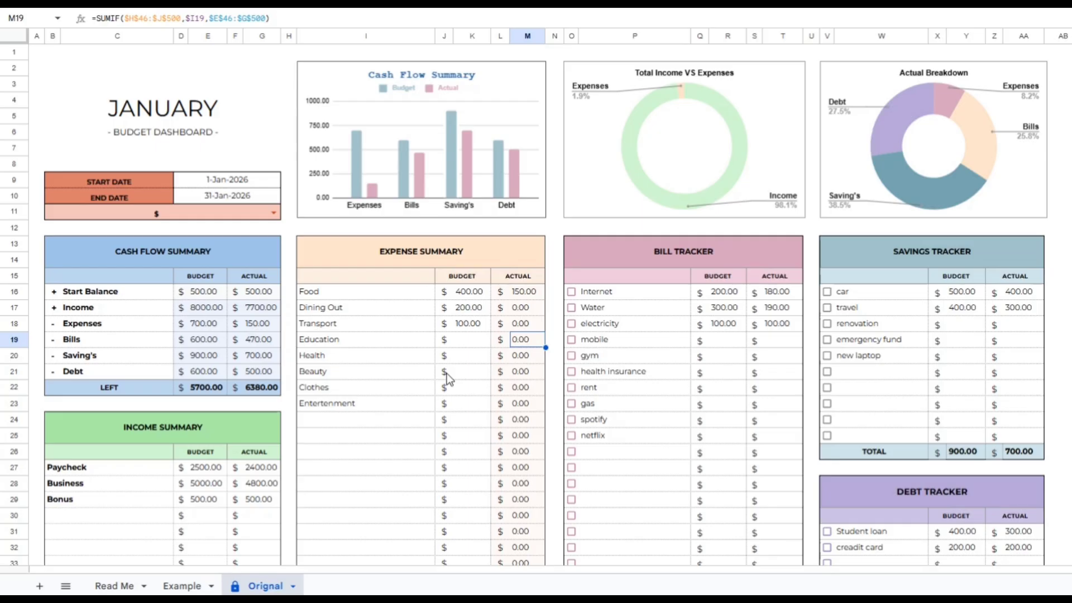
{"action": "scroll", "coordinate": [549, 386], "scroll_direction": "down", "scroll_amount": 2}
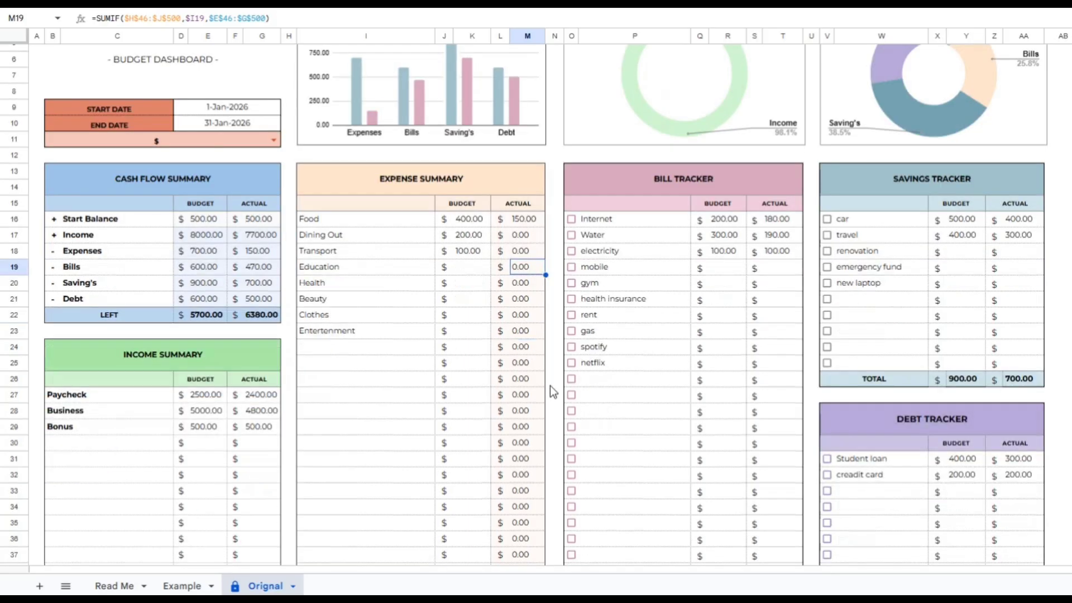
{"action": "scroll", "coordinate": [550, 385], "scroll_direction": "down", "scroll_amount": 10}
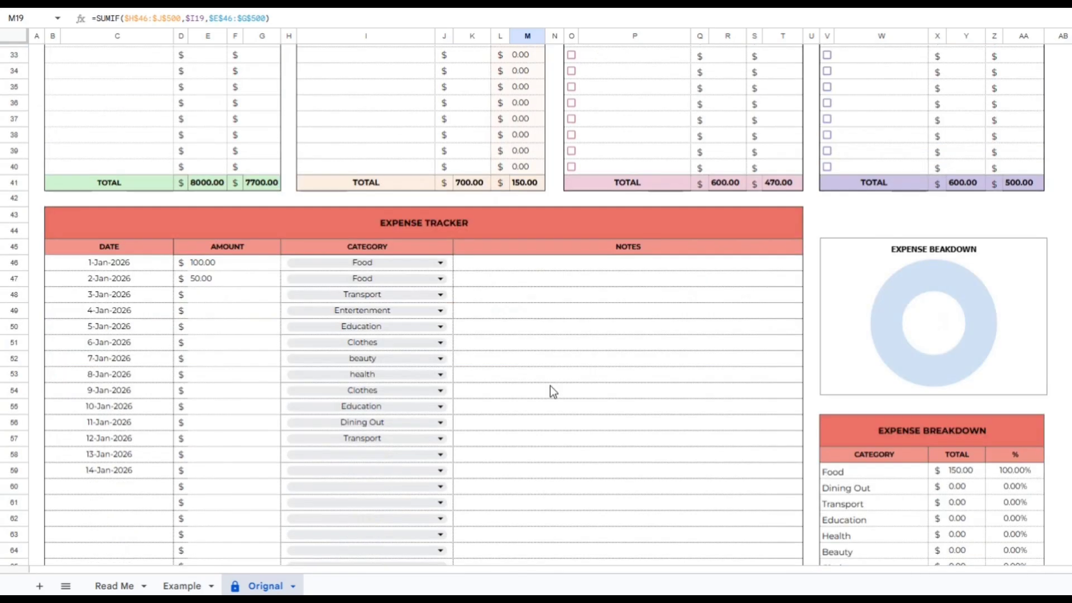
{"action": "scroll", "coordinate": [551, 385], "scroll_direction": "down", "scroll_amount": 5}
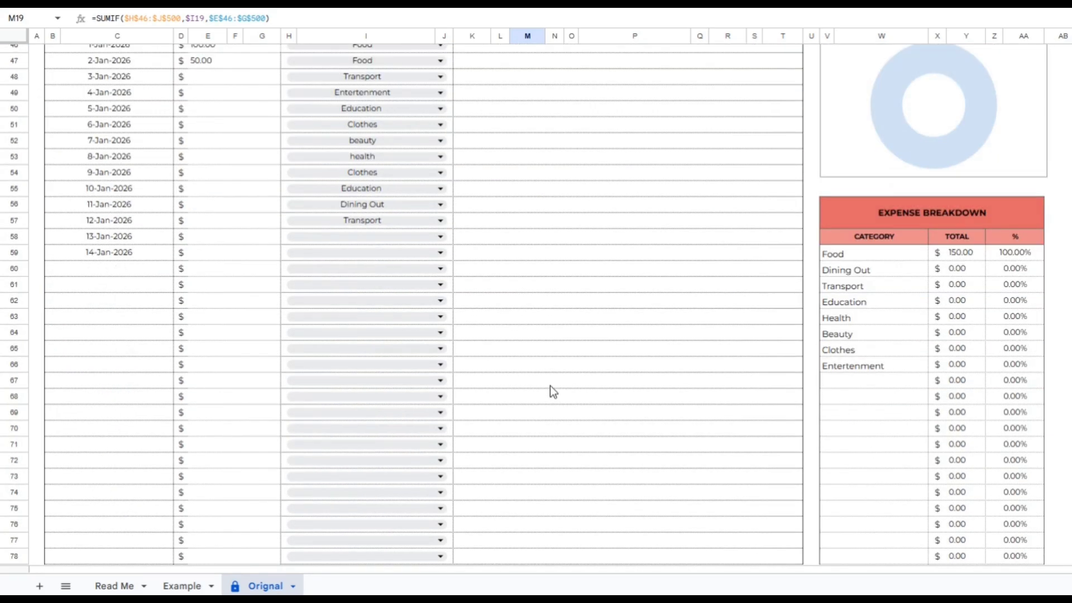
Duplicate the Orignal sheet and stay on the copy
{"action": "scroll", "coordinate": [551, 386], "scroll_direction": "up", "scroll_amount": 15}
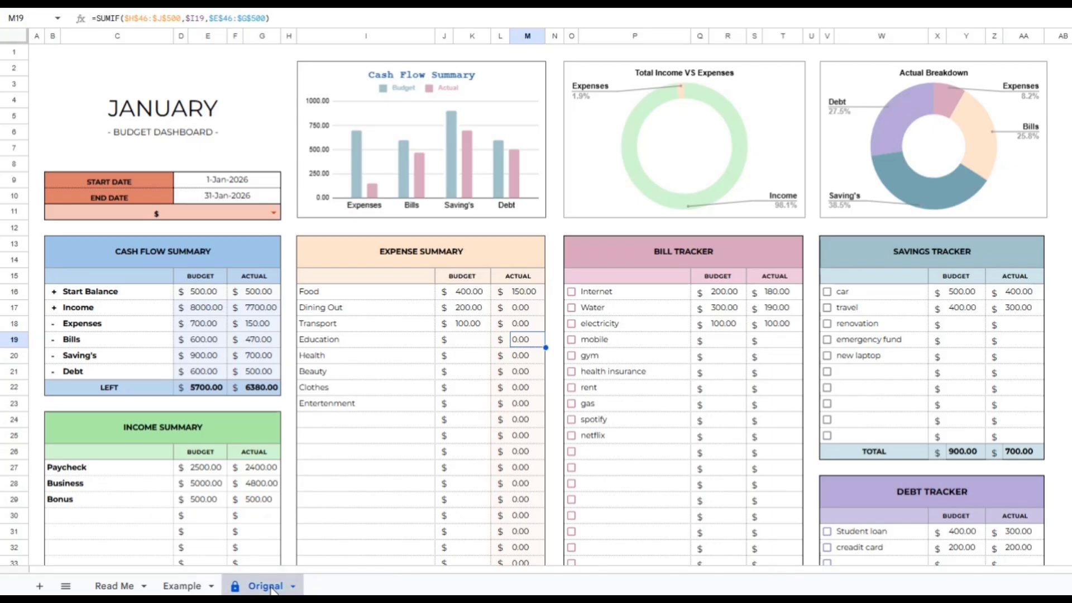
{"action": "left_click", "coordinate": [293, 586]}
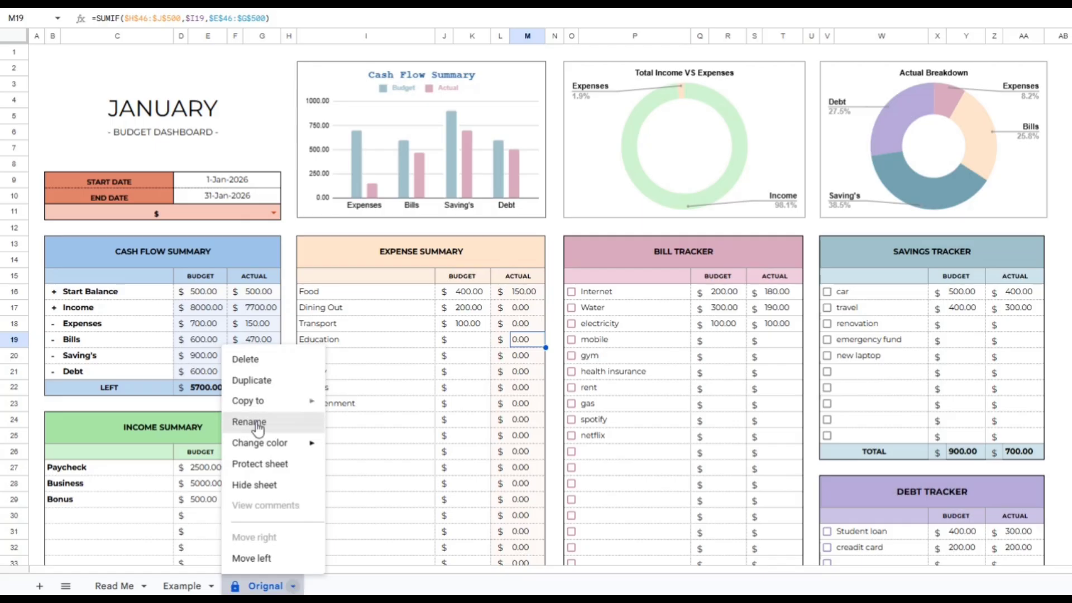
{"action": "left_click", "coordinate": [252, 381]}
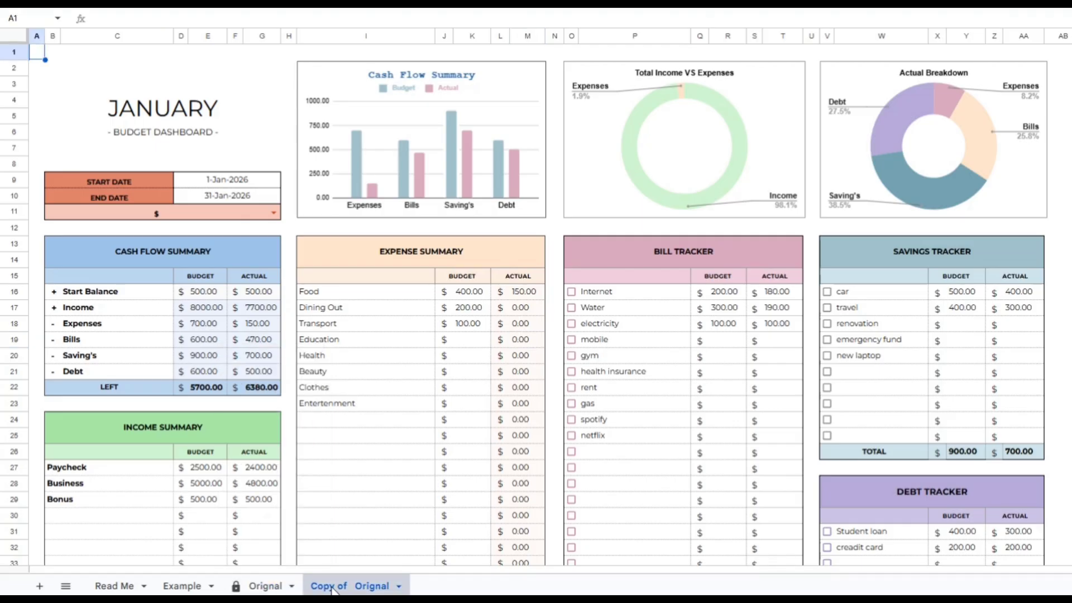
{"action": "left_click", "coordinate": [274, 587]}
{"action": "left_click", "coordinate": [327, 587]}
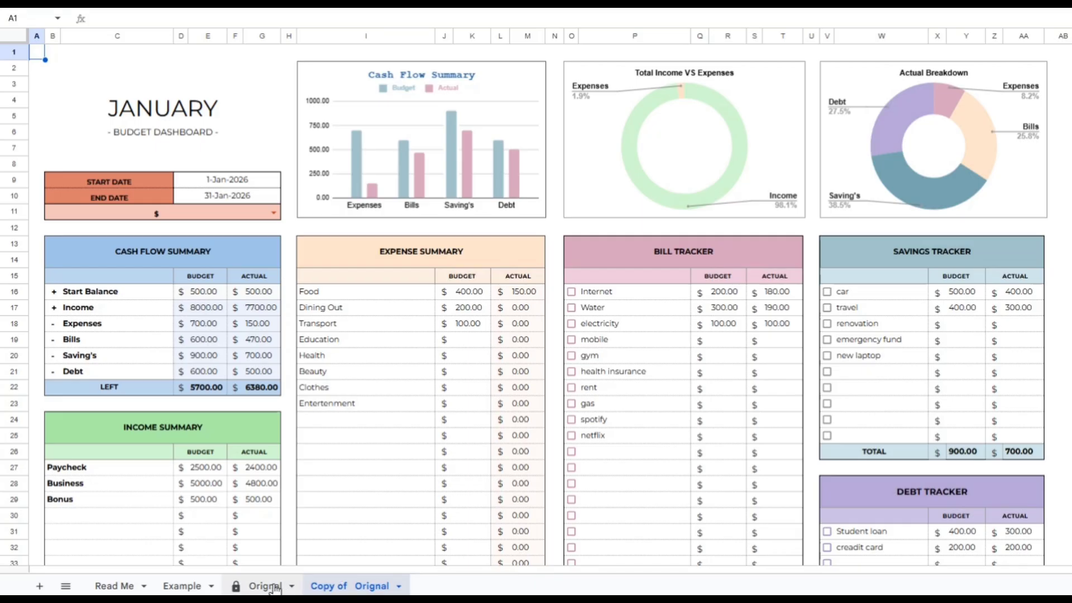
Clear the actual and budgeted amounts for Paycheck, Business and Bonus in the copy's Income Summary
{"action": "scroll", "coordinate": [310, 414], "scroll_direction": "down", "scroll_amount": 3}
{"action": "scroll", "coordinate": [310, 414], "scroll_direction": "down", "scroll_amount": 1}
{"action": "left_click_drag", "start_coordinate": [266, 329], "coordinate": [266, 360]}
{"action": "key", "text": "Delete"}
{"action": "left_click", "coordinate": [209, 327]}
{"action": "left_click_drag", "start_coordinate": [208, 326], "coordinate": [209, 357]}
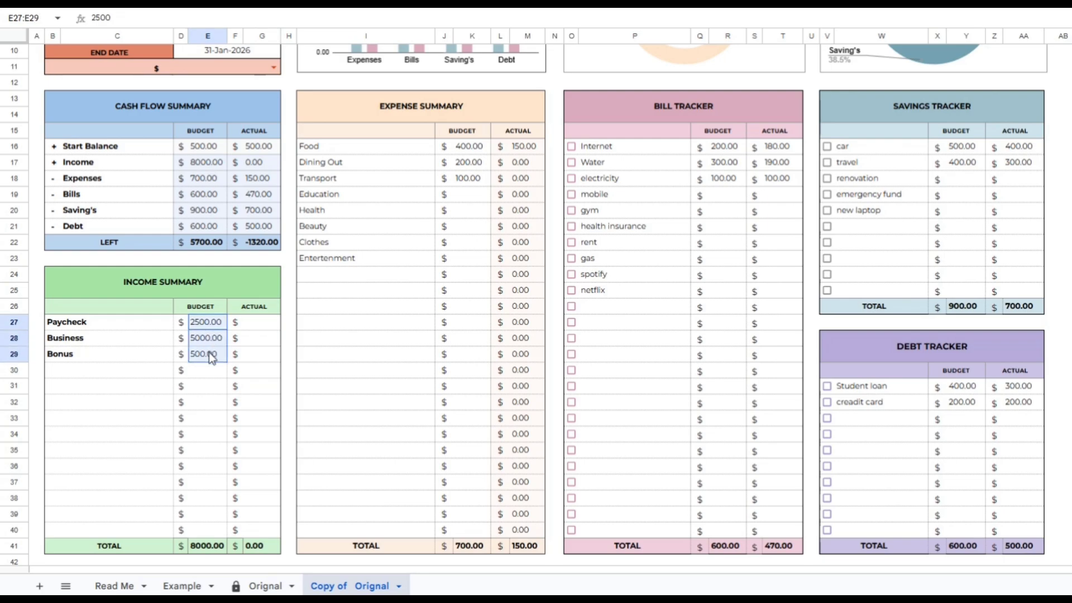
{"action": "key", "text": "Delete"}
Inspect the formula cells in the actual column of the copy's Expense Summary
{"action": "scroll", "coordinate": [409, 466], "scroll_direction": "up", "scroll_amount": 3}
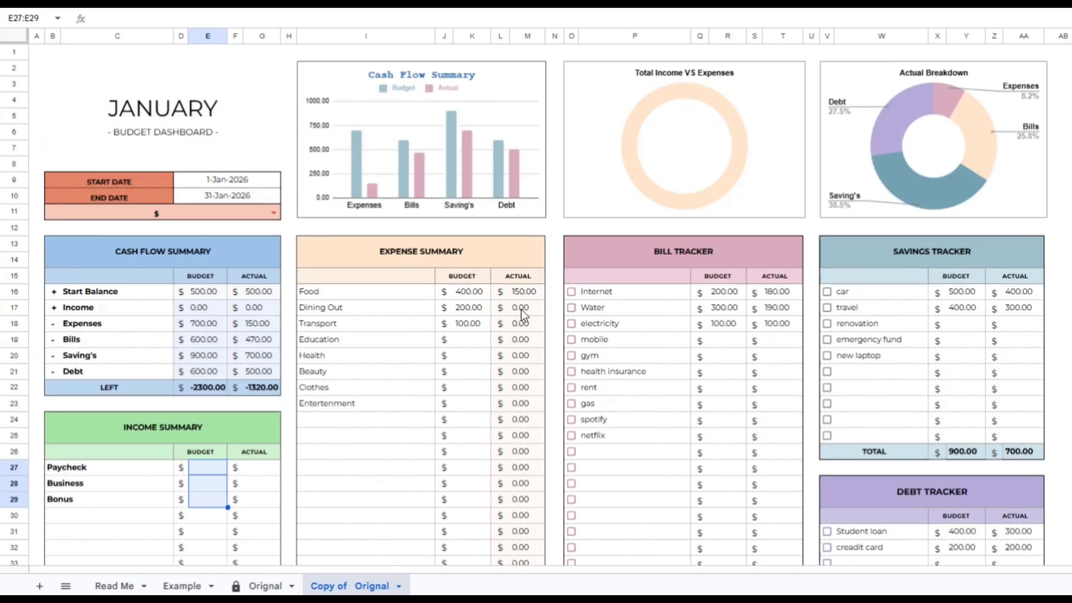
{"action": "left_click", "coordinate": [523, 290]}
{"action": "key", "text": "Down"}
{"action": "key", "text": "Down"}
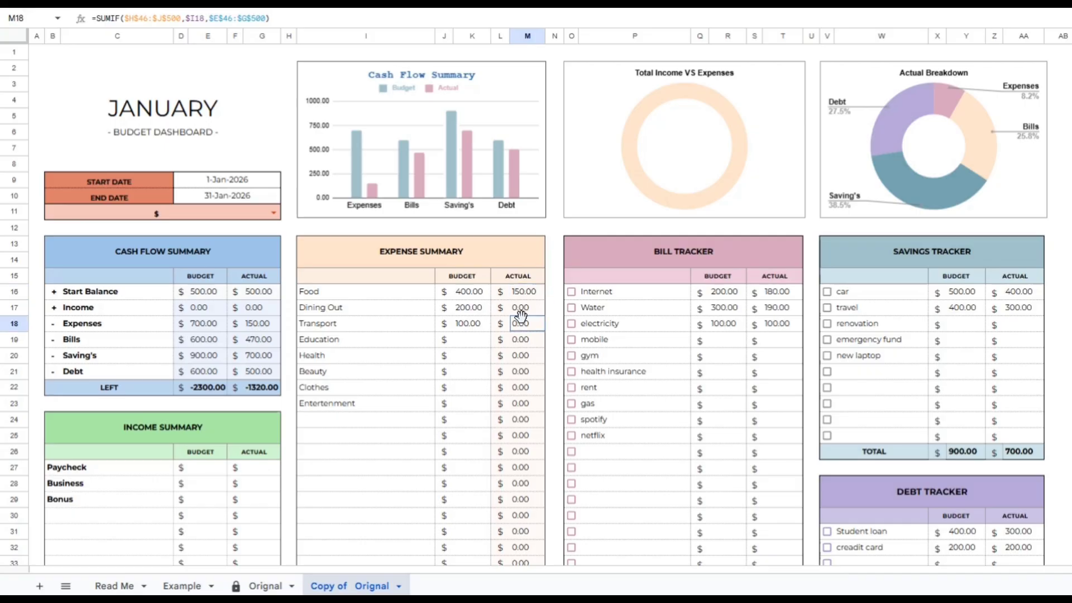
{"action": "left_click_drag", "start_coordinate": [523, 279], "coordinate": [527, 388]}
{"action": "left_click", "coordinate": [544, 436]}
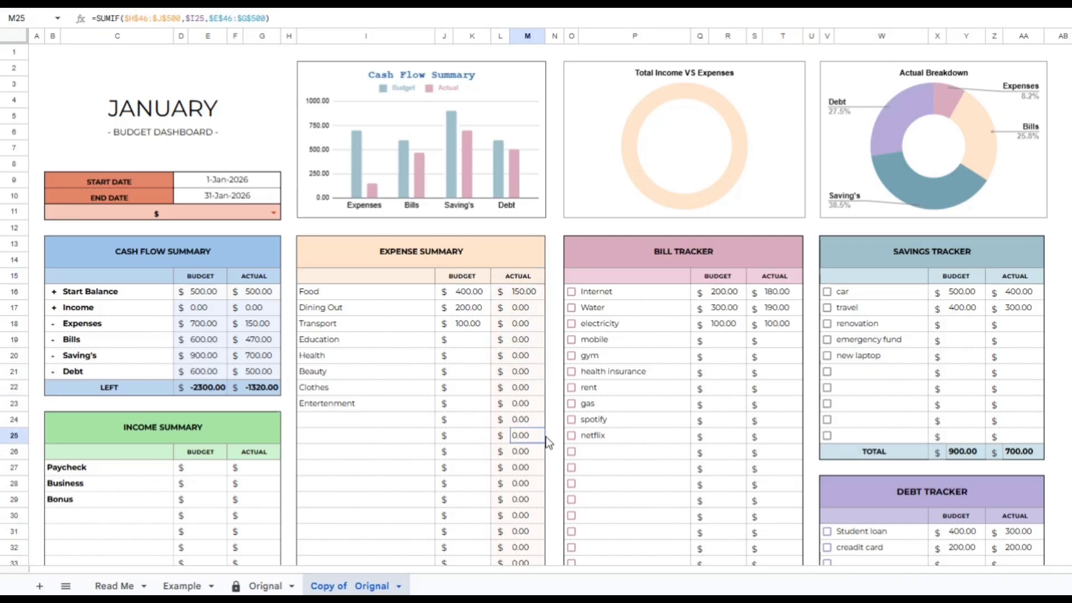
Clear the 1-Jan-2026 and 2-Jan-2026 amounts in the copy's Expense Tracker and check the Expense Summary
{"action": "scroll", "coordinate": [544, 436], "scroll_direction": "down", "scroll_amount": 2}
{"action": "scroll", "coordinate": [546, 441], "scroll_direction": "down", "scroll_amount": 7}
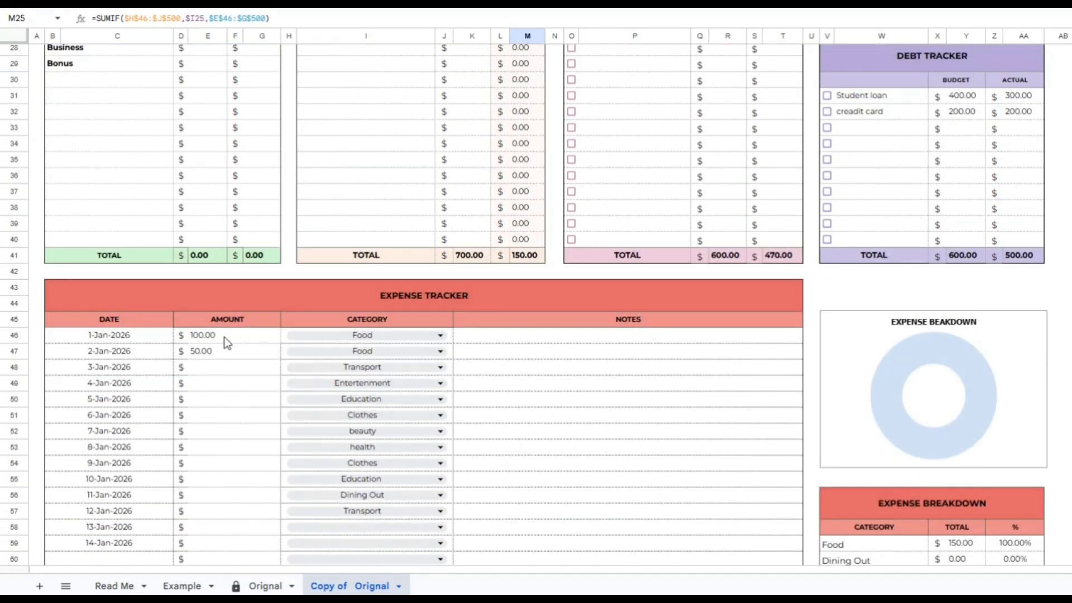
{"action": "left_click_drag", "start_coordinate": [227, 341], "coordinate": [226, 354]}
{"action": "scroll", "coordinate": [327, 371], "scroll_direction": "up", "scroll_amount": 7}
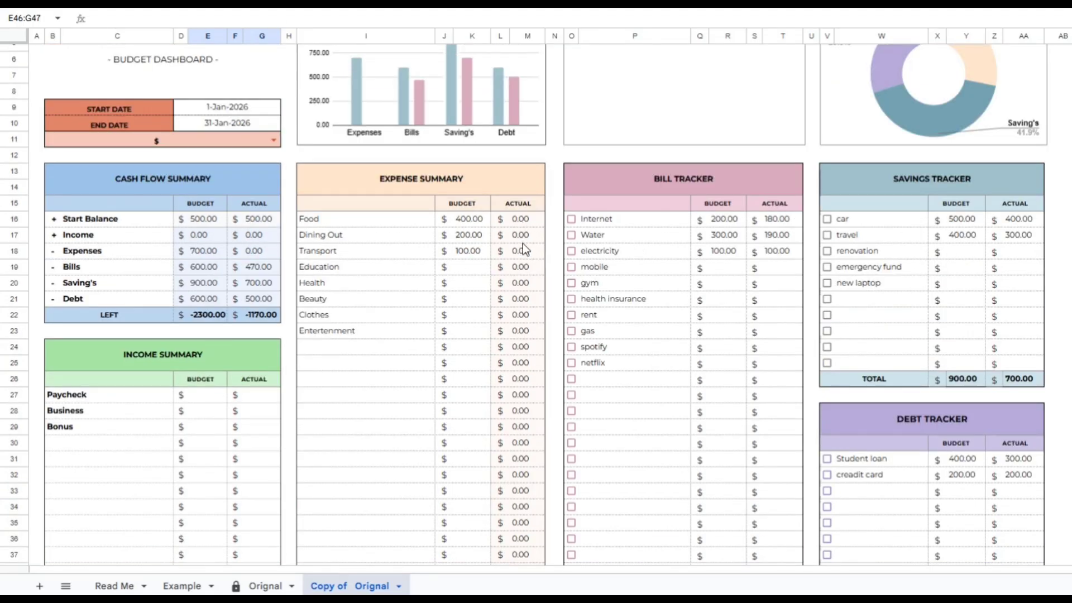
{"action": "scroll", "coordinate": [523, 243], "scroll_direction": "up", "scroll_amount": 2}
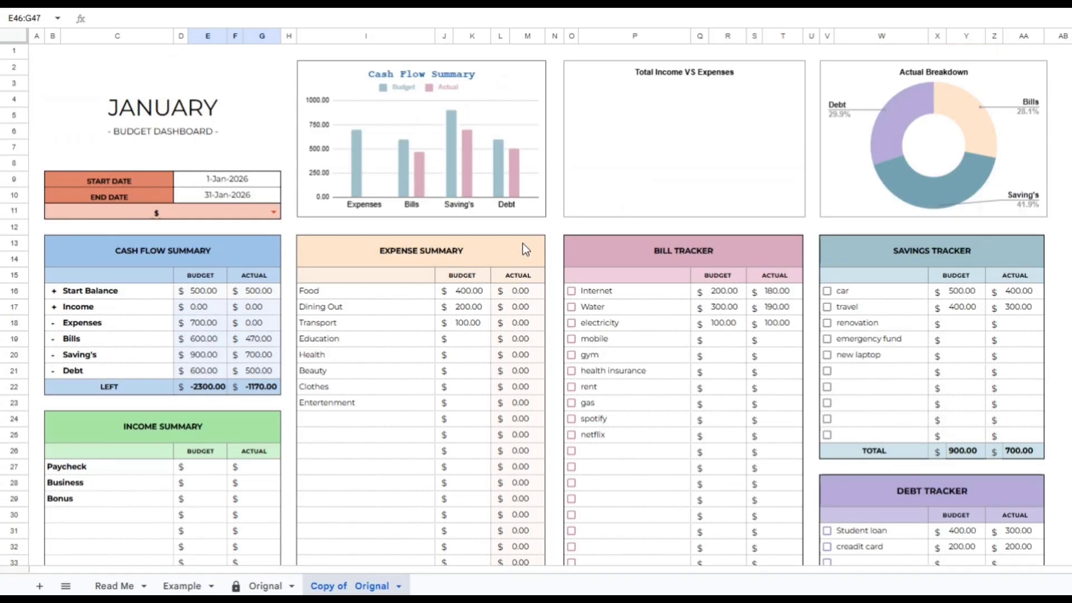